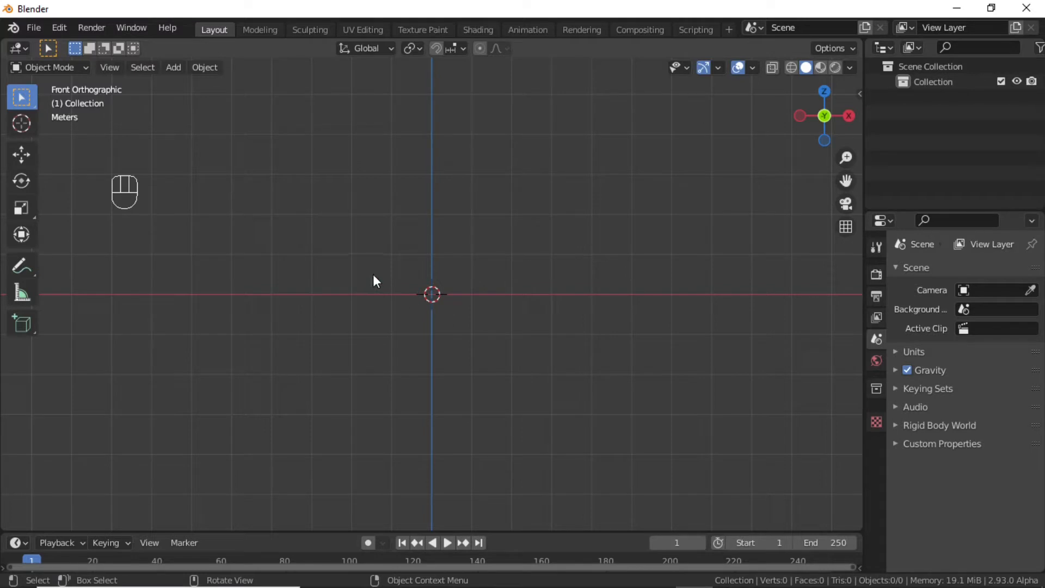
# Step: Add a mesh circle at the world origin
pyautogui.hotkey('shift', 'a')
pyautogui.moveTo(374, 276)
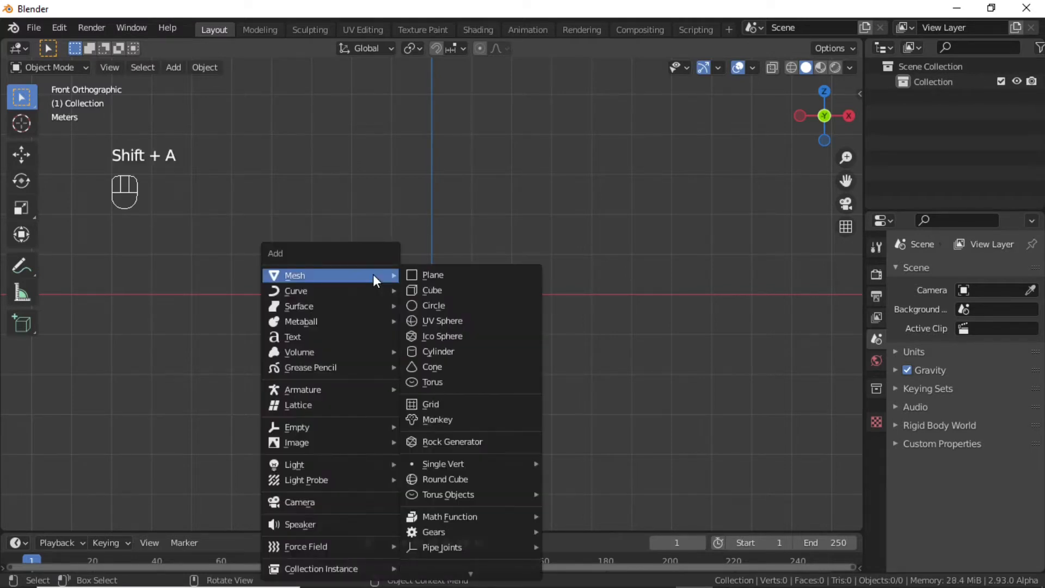
pyautogui.click(441, 307)
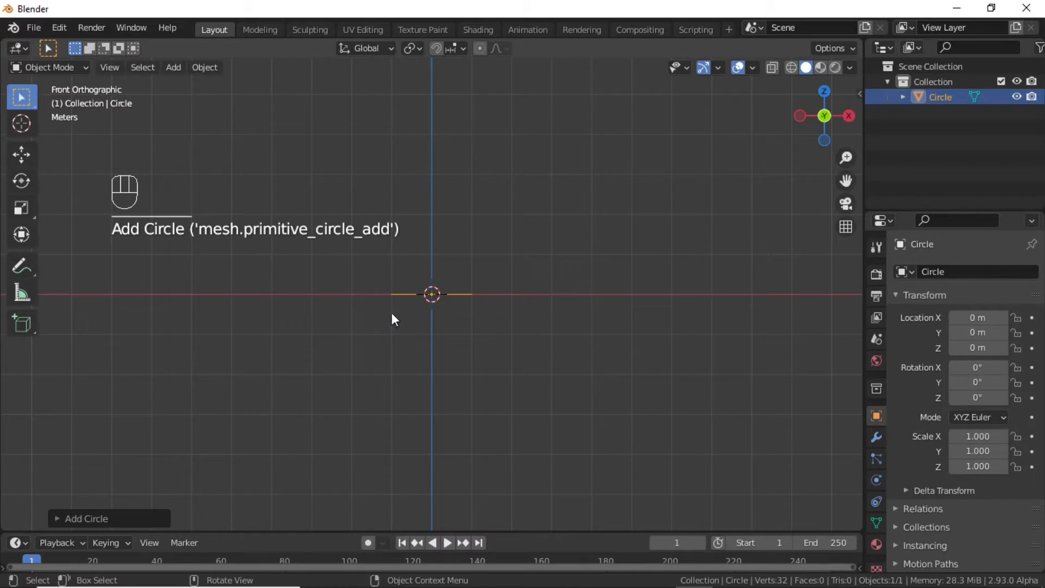
# Step: Rotate all of the circle's vertices 90° about the X axis in Edit Mode
pyautogui.click(56, 68)
pyautogui.click(62, 97)
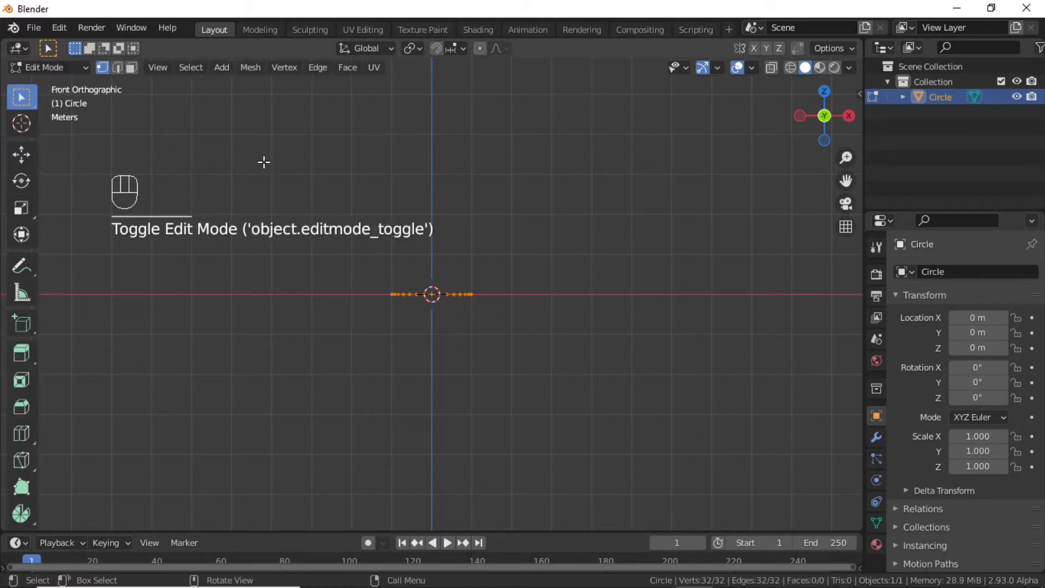
pyautogui.press('KP_Decimal')
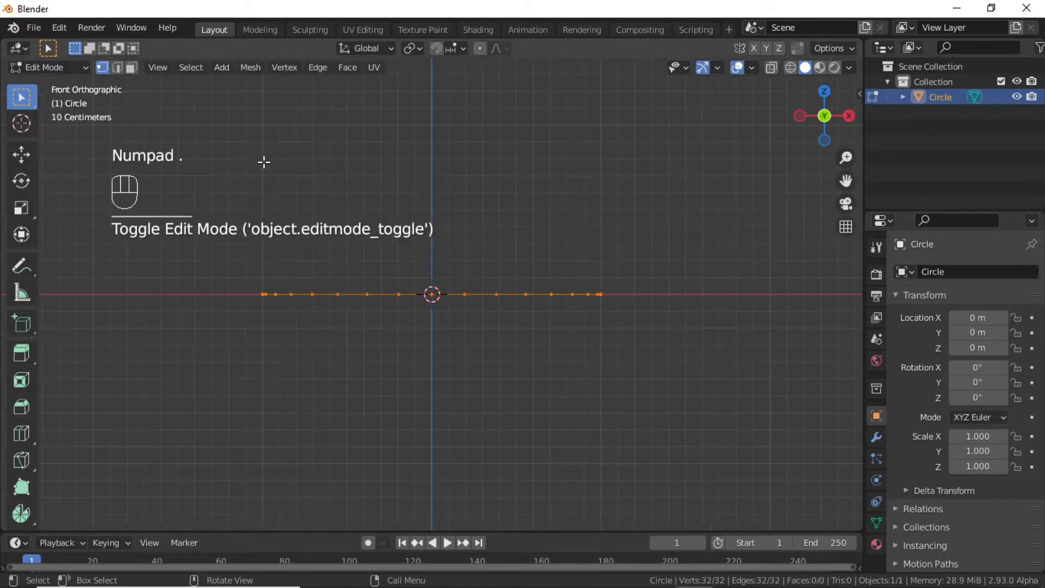
pyautogui.press('r')
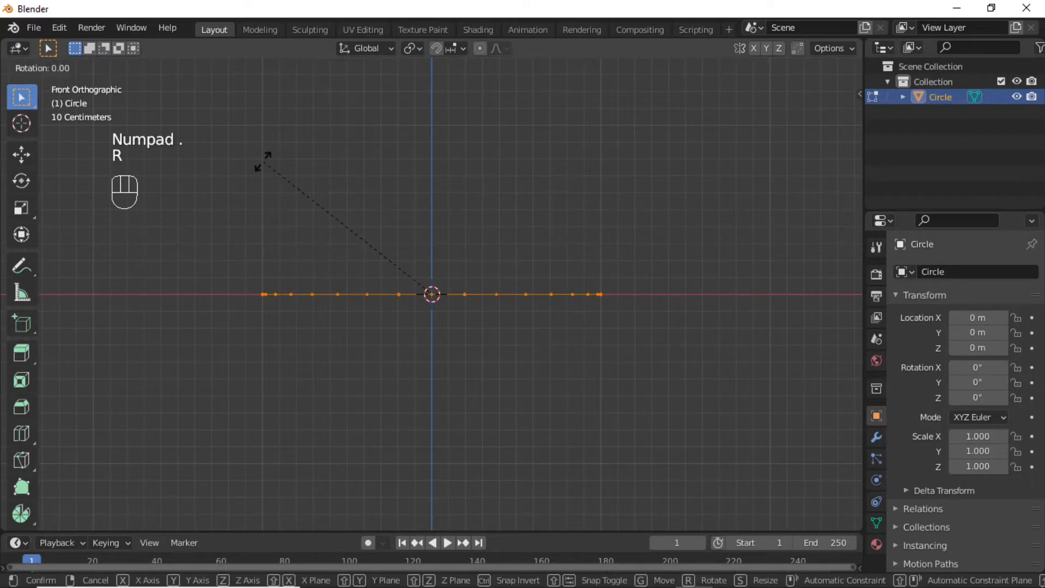
pyautogui.press('x')
pyautogui.press('9')
pyautogui.press('0')
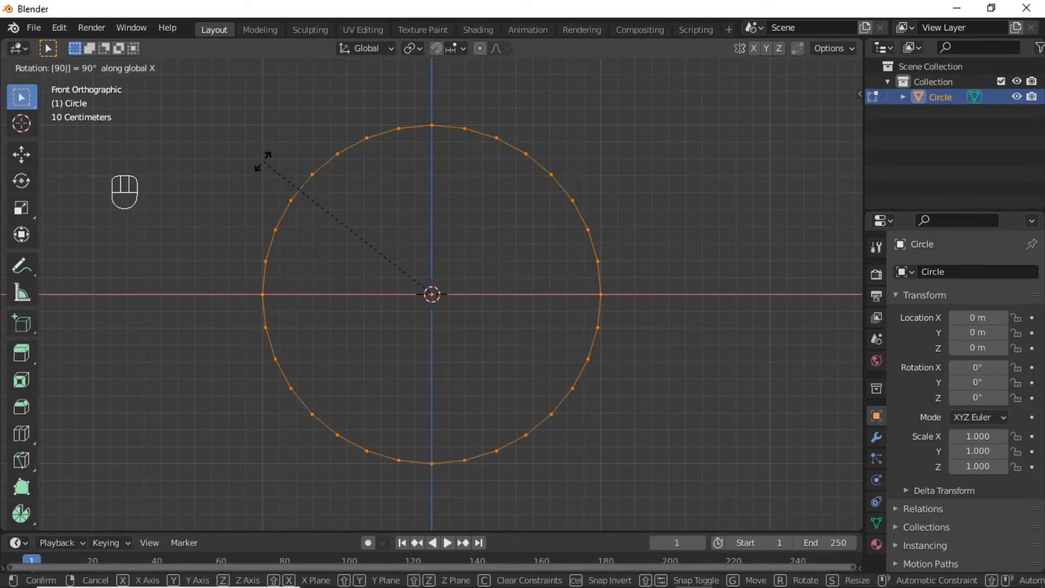
pyautogui.click(263, 162)
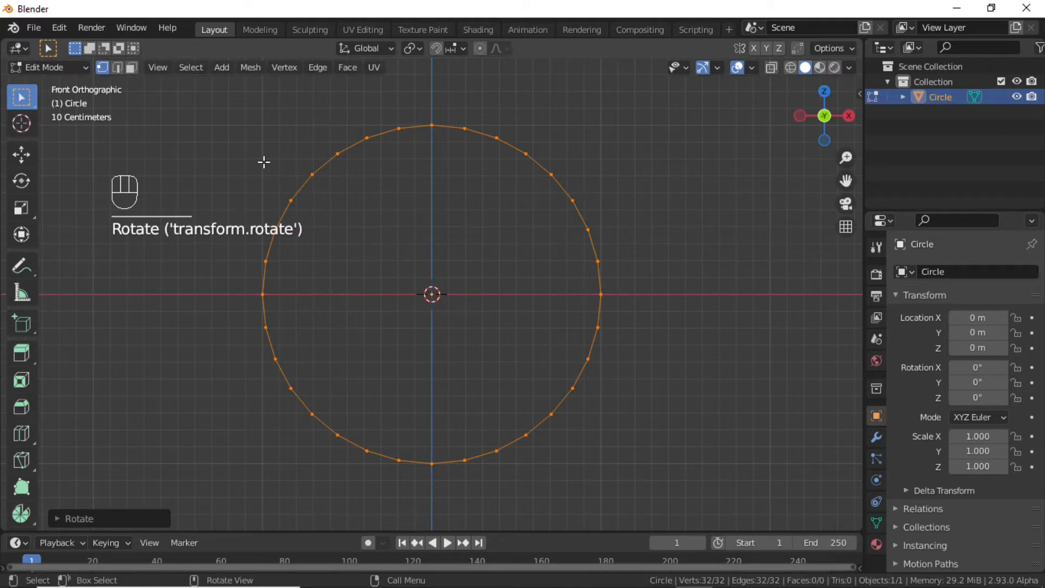
# Step: Delete the circle's vertices above the X axis, leaving the lower half
pyautogui.scroll(1, 384, 199)
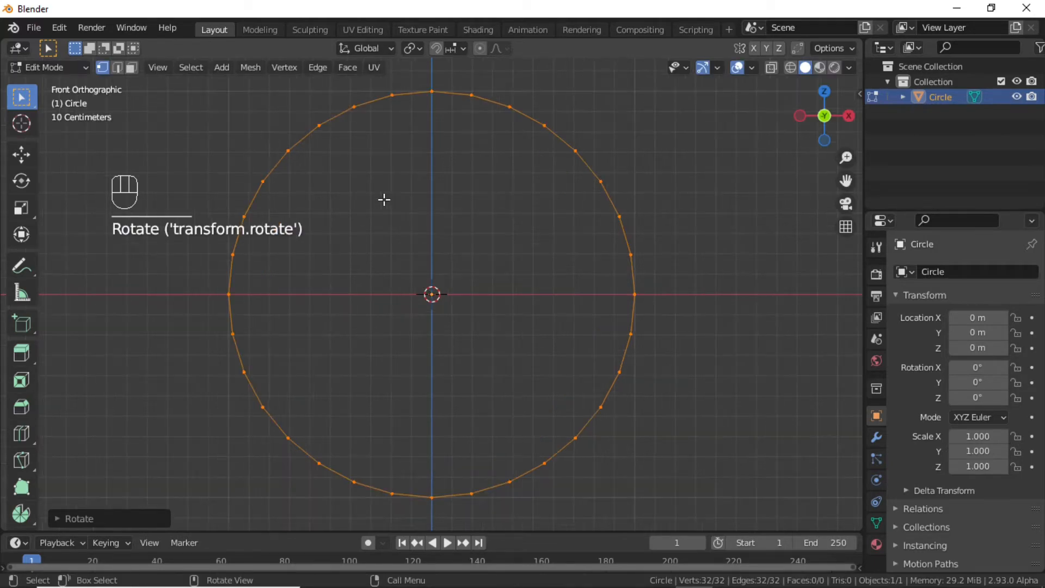
pyautogui.scroll(-1, 384, 199)
pyautogui.moveTo(208, 113); pyautogui.dragTo(648, 282)
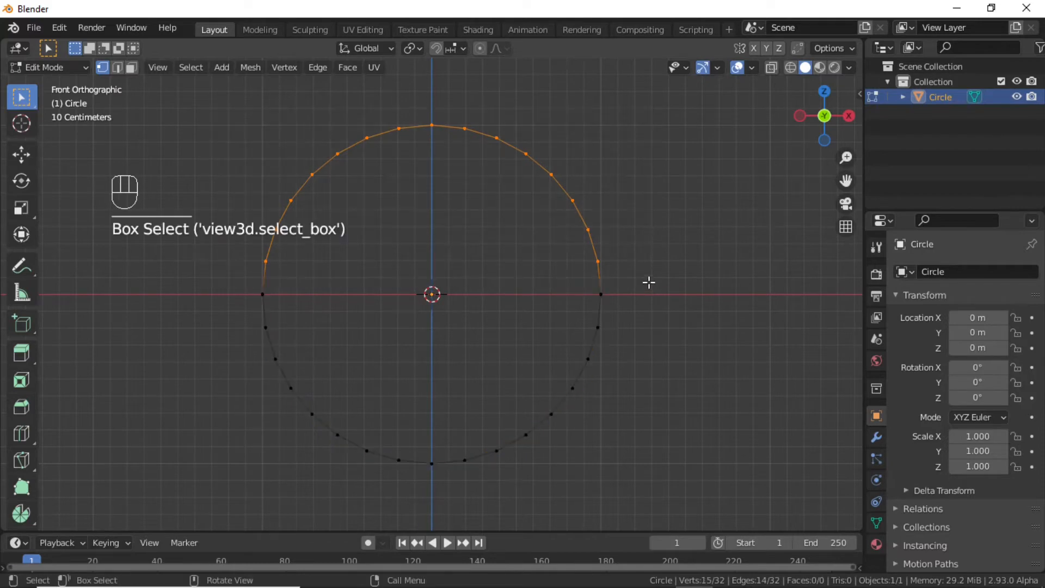
pyautogui.press('x')
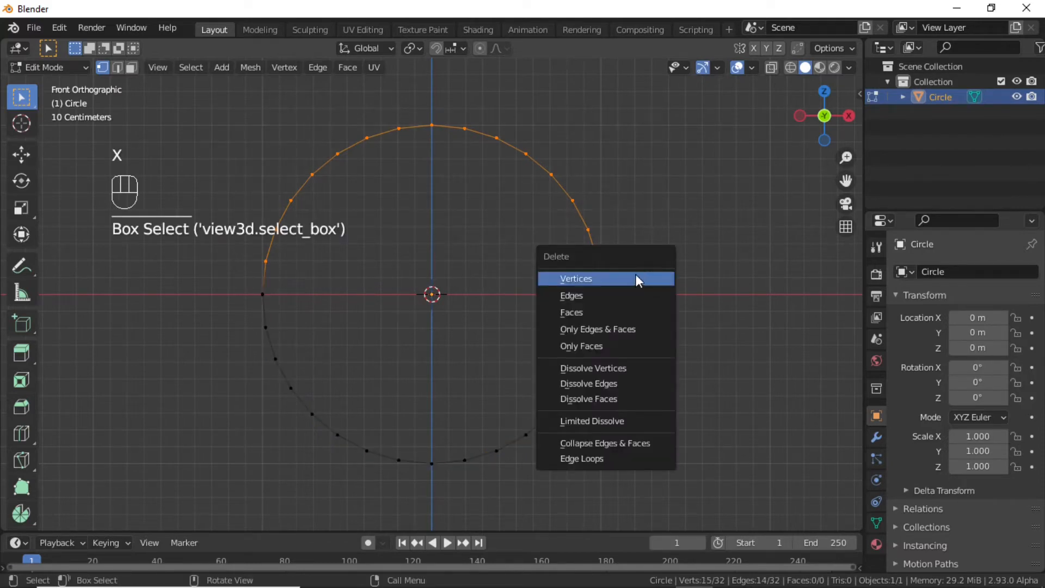
pyautogui.click(609, 278)
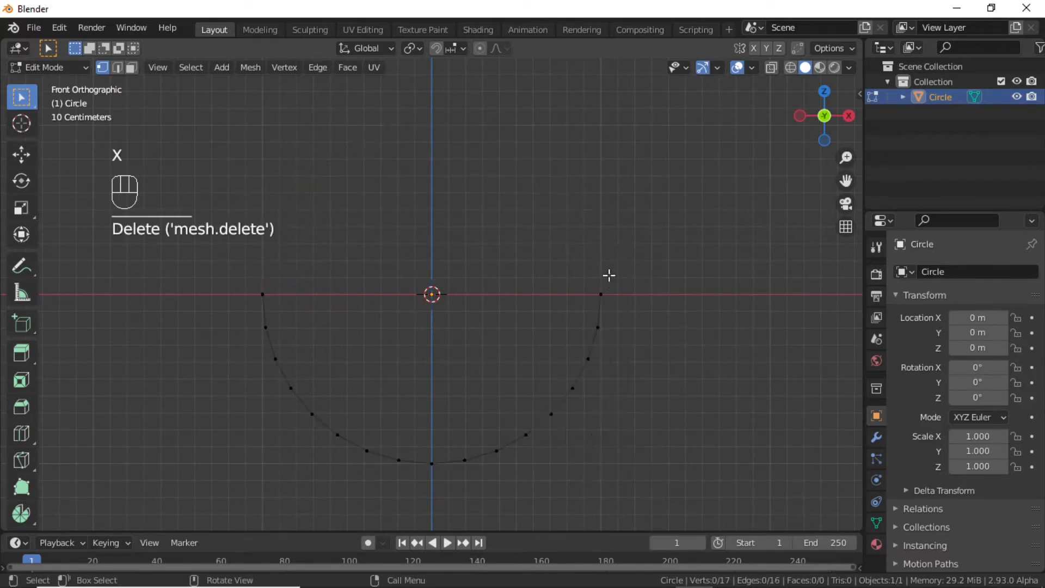
# Step: Return to Object Mode and convert the half-circle mesh to a curve
pyautogui.click(57, 68)
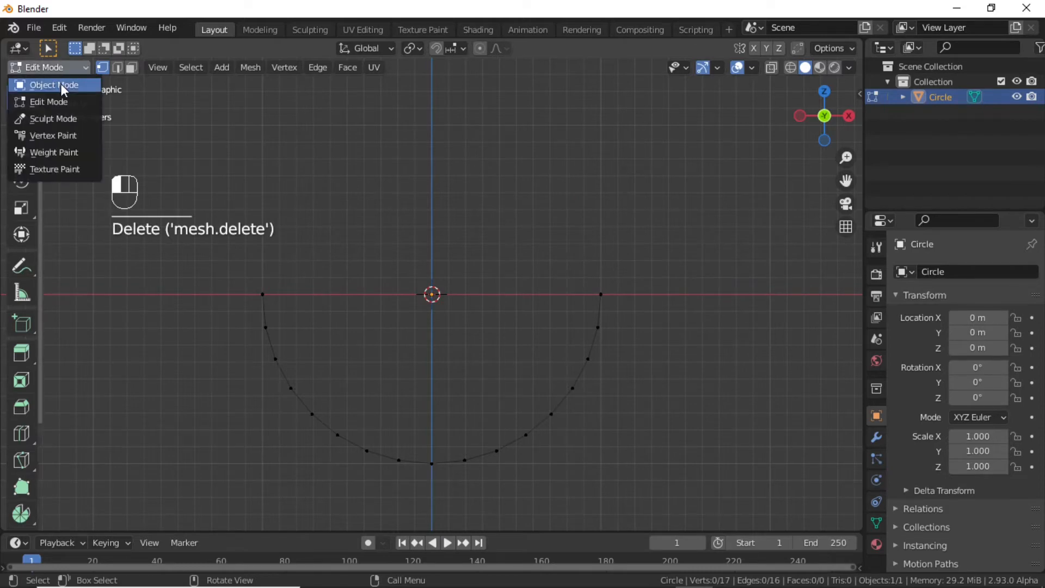
pyautogui.click(61, 84)
pyautogui.rightClick(248, 267)
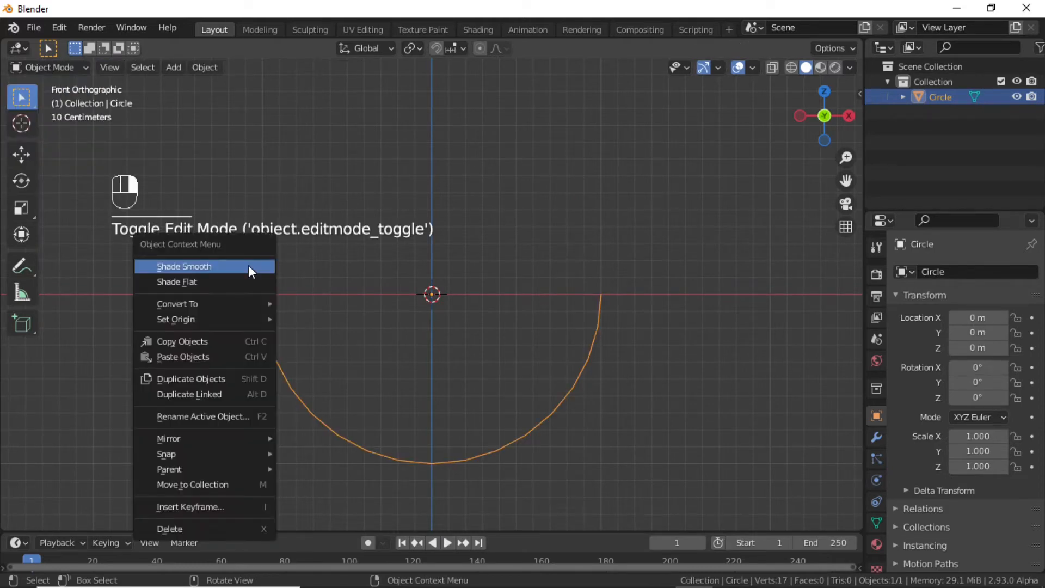
pyautogui.moveTo(170, 302)
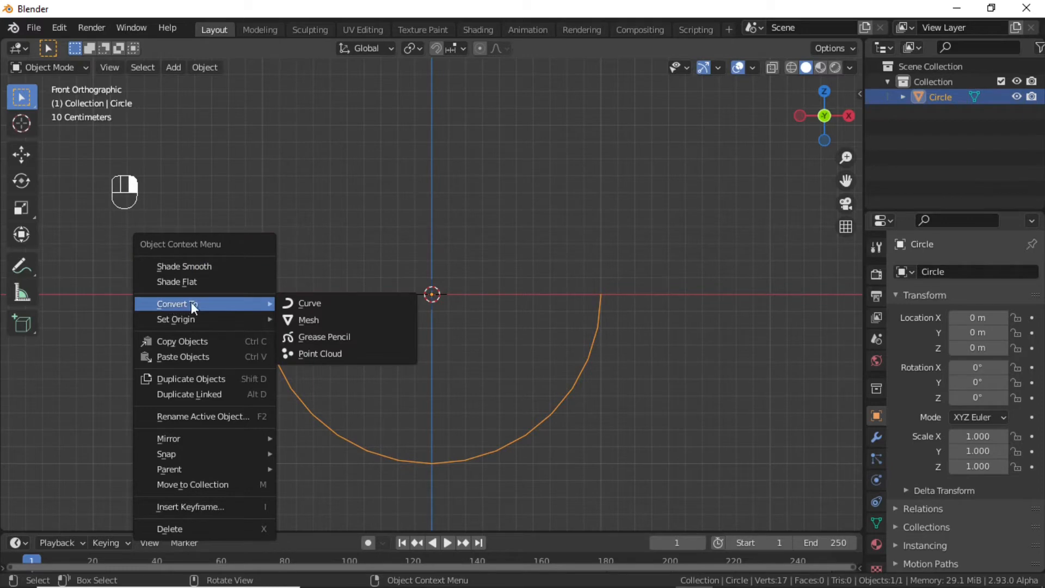
pyautogui.click(330, 302)
# Step: Set the half-circle curve's spline type to Bezier in Edit Mode
pyautogui.click(71, 67)
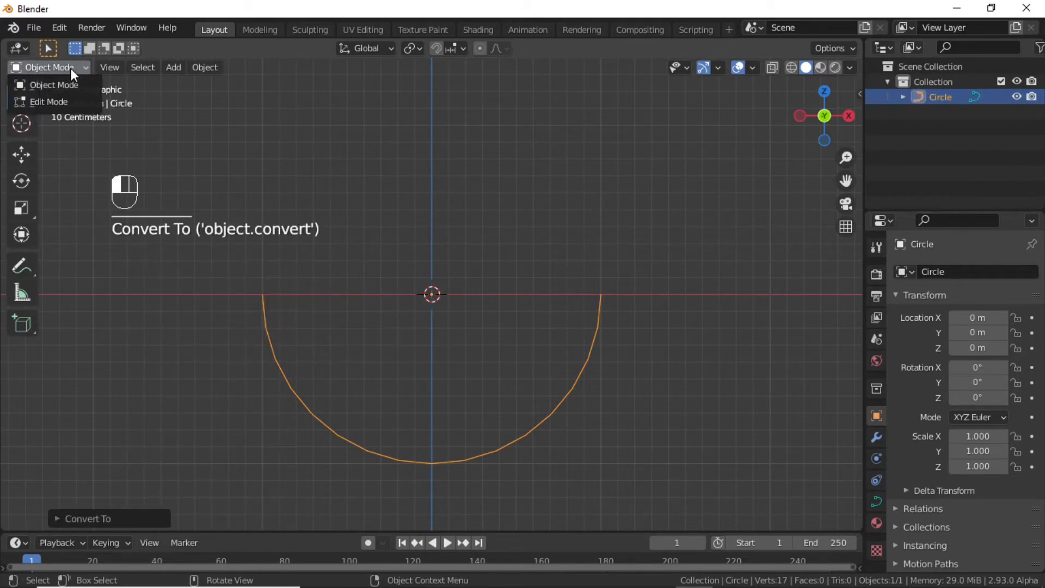
pyautogui.click(69, 103)
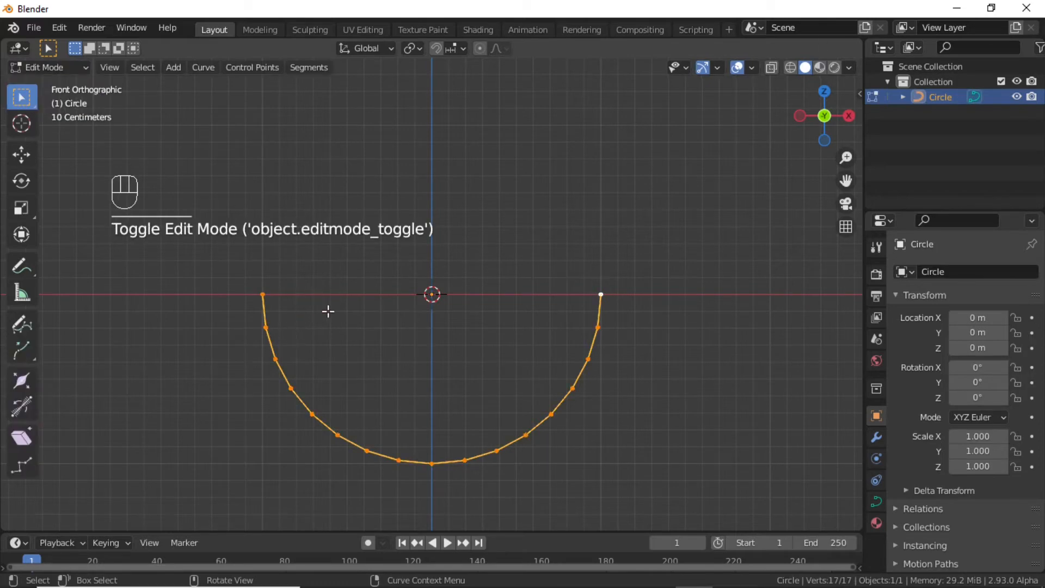
pyautogui.rightClick(310, 323)
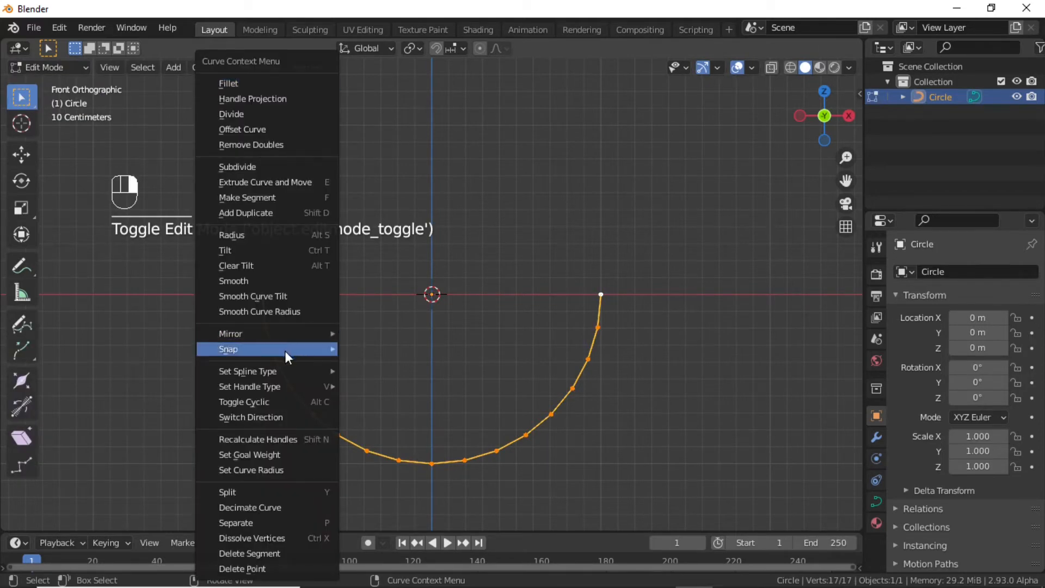
pyautogui.moveTo(236, 371)
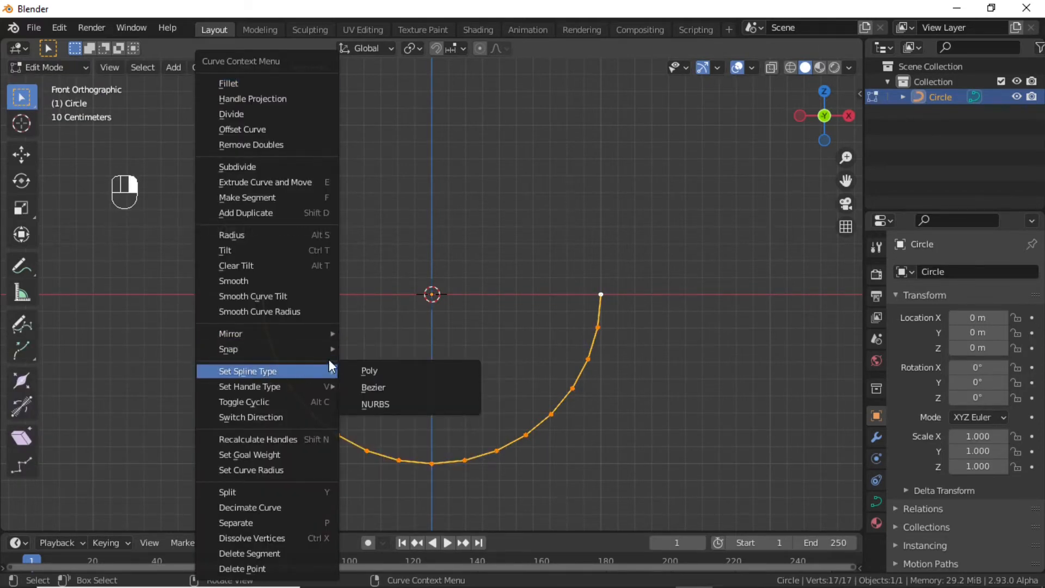
pyautogui.click(396, 384)
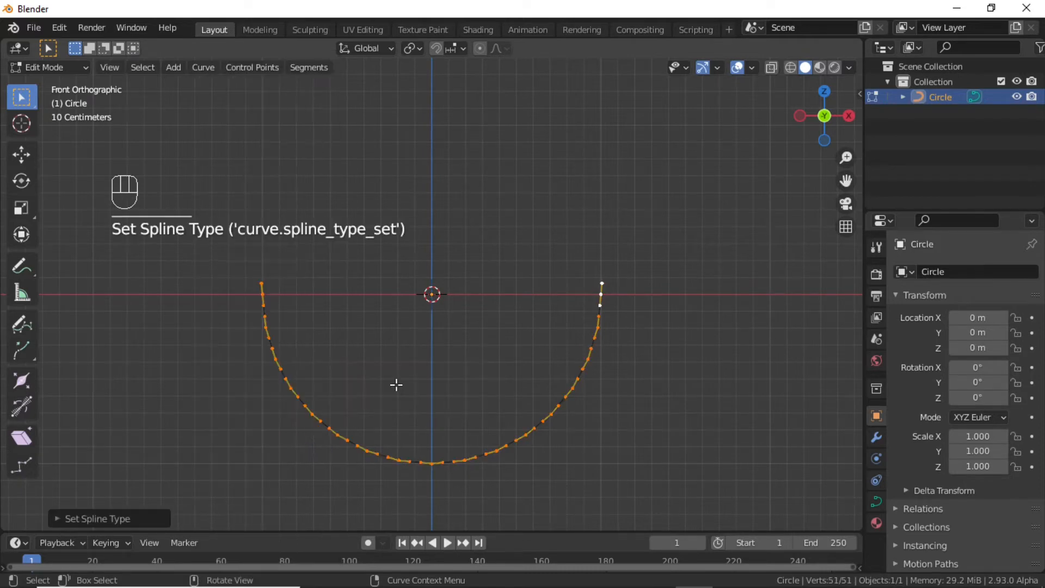
# Step: Apply the Warp transform to the whole curve to bend it into a heart-like loop
pyautogui.click(195, 68)
pyautogui.moveTo(195, 84)
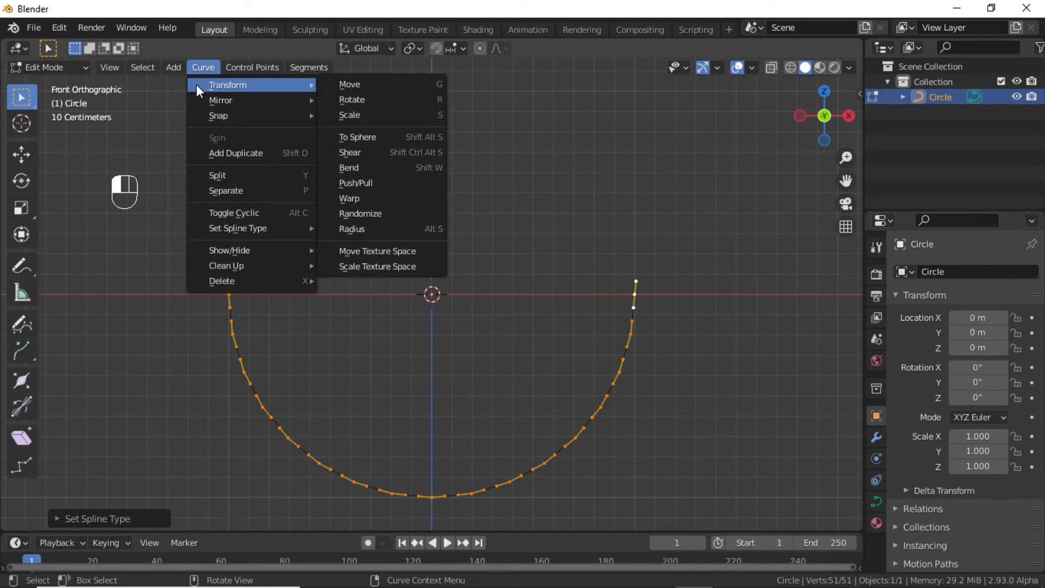
pyautogui.click(360, 199)
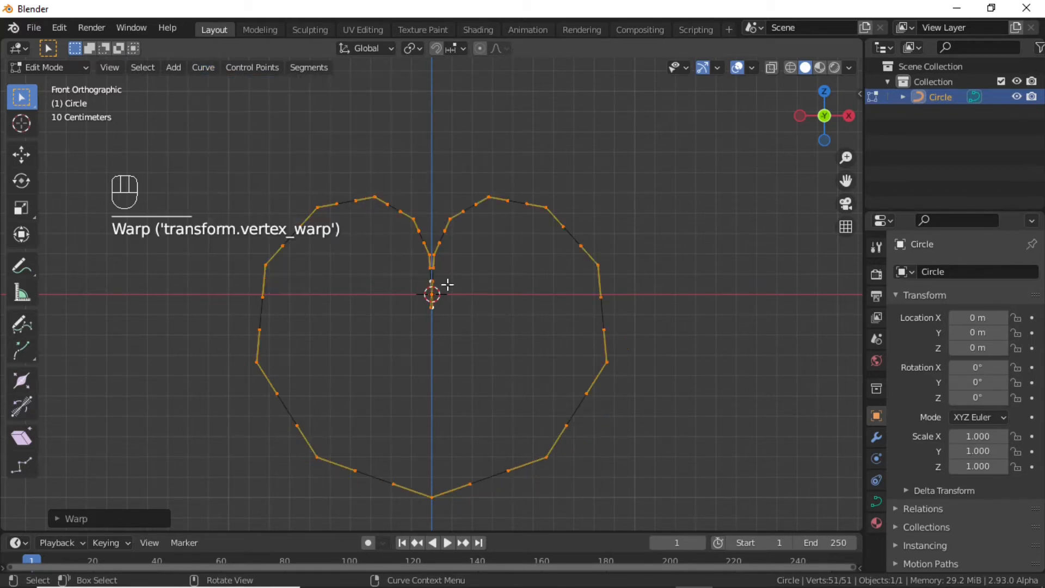
# Step: Delete one of the two overlapping curve end points at the origin
pyautogui.scroll(2, 478, 292)
pyautogui.click(489, 299)
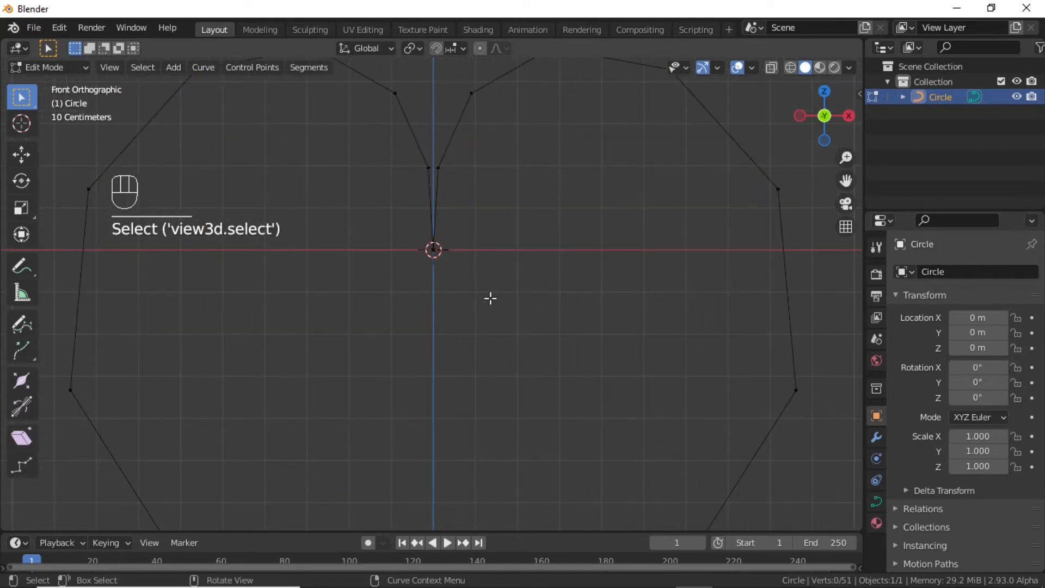
pyautogui.scroll(3, 479, 288)
pyautogui.click(442, 237)
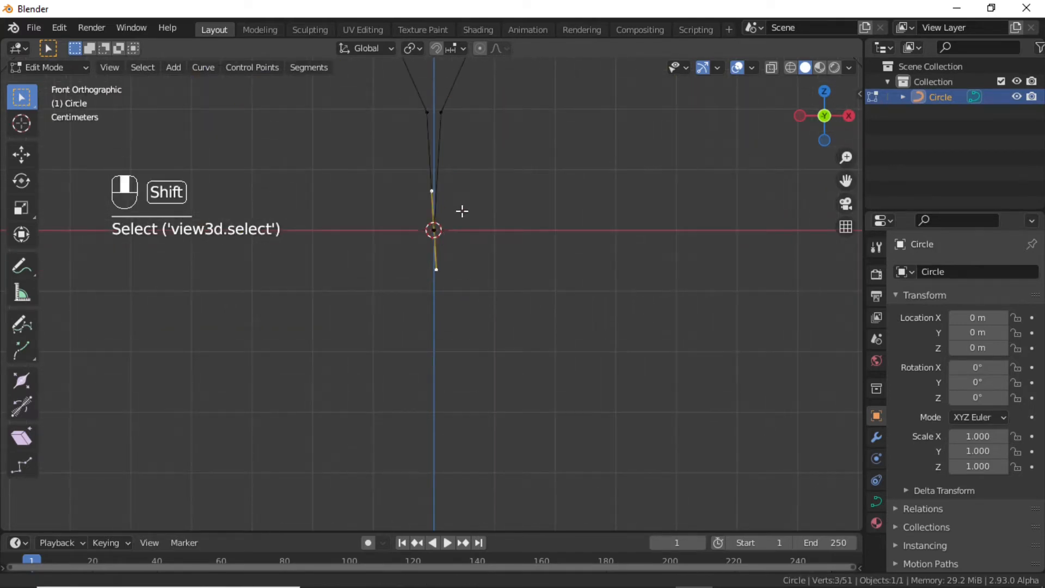
pyautogui.keyDown('shift'); pyautogui.moveTo(462, 212); pyautogui.dragTo(462, 290, button='middle'); pyautogui.keyUp('shift')
pyautogui.press('g')
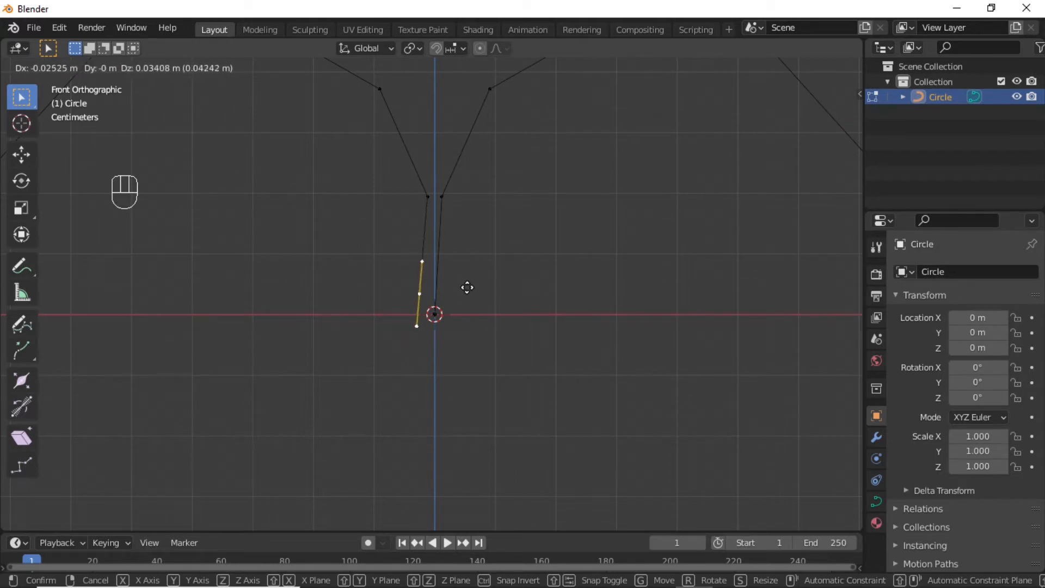
pyautogui.click(472, 287)
pyautogui.press('x')
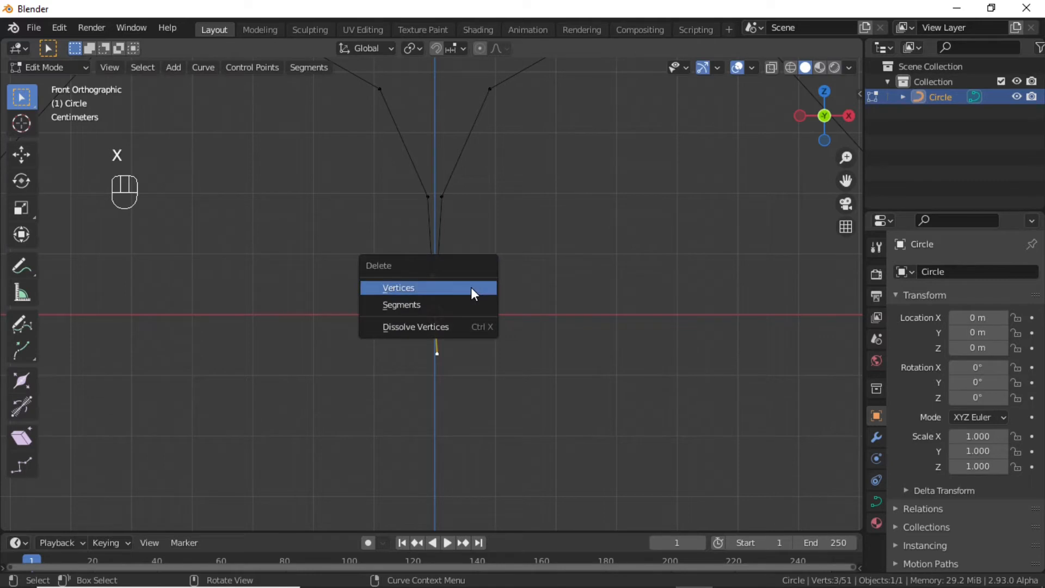
pyautogui.click(449, 285)
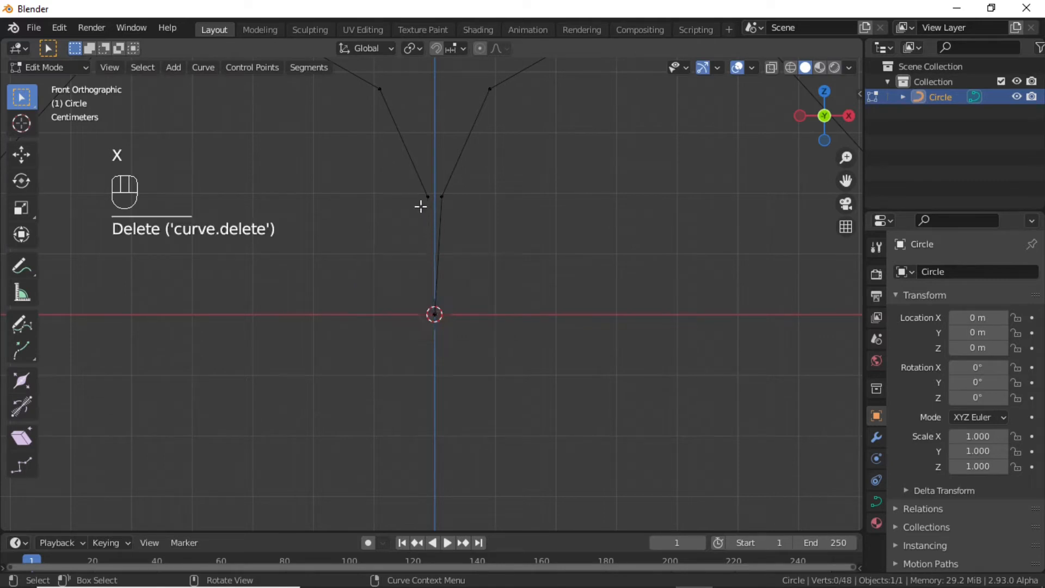
# Step: Close the curve with a segment between its open left end point and the end point at the origin
pyautogui.click(428, 228)
pyautogui.keyDown('shift'); pyautogui.click(435, 310); pyautogui.keyUp('shift')
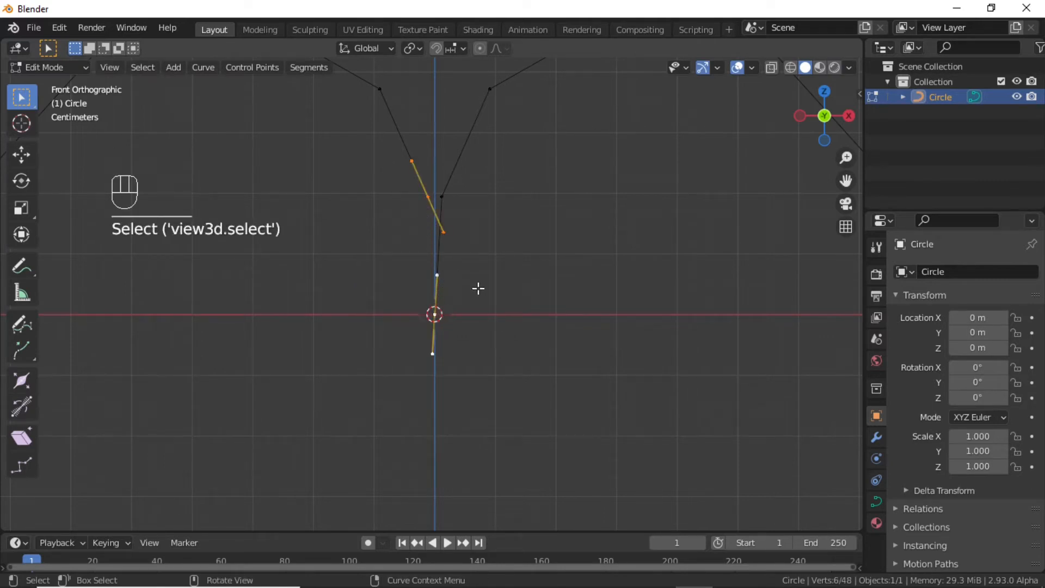
pyautogui.press('f')
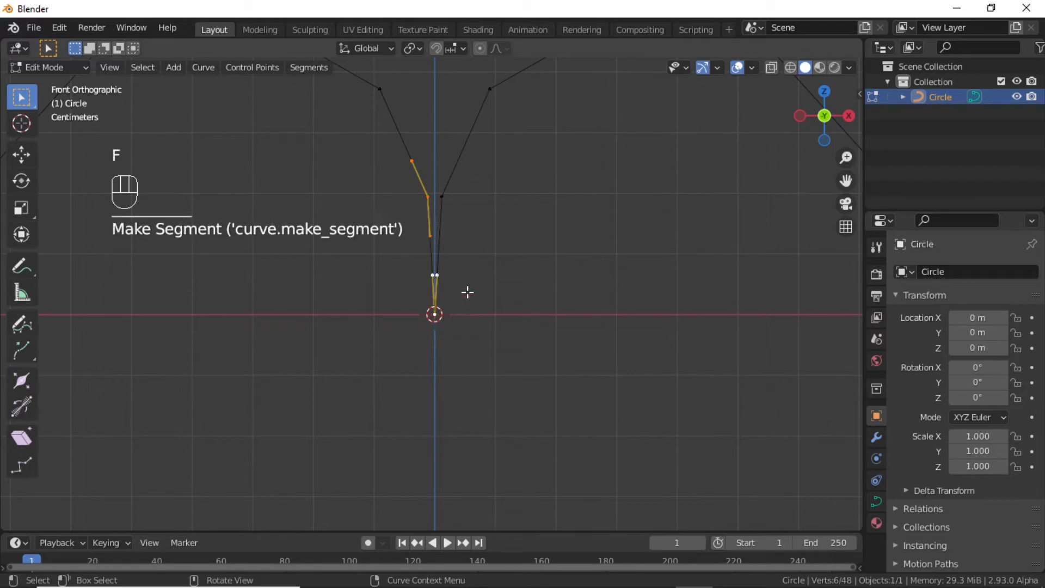
# Step: Add a Subdivision Surface modifier to the curve with viewport and render levels set to 3
pyautogui.scroll(-5, 469, 281)
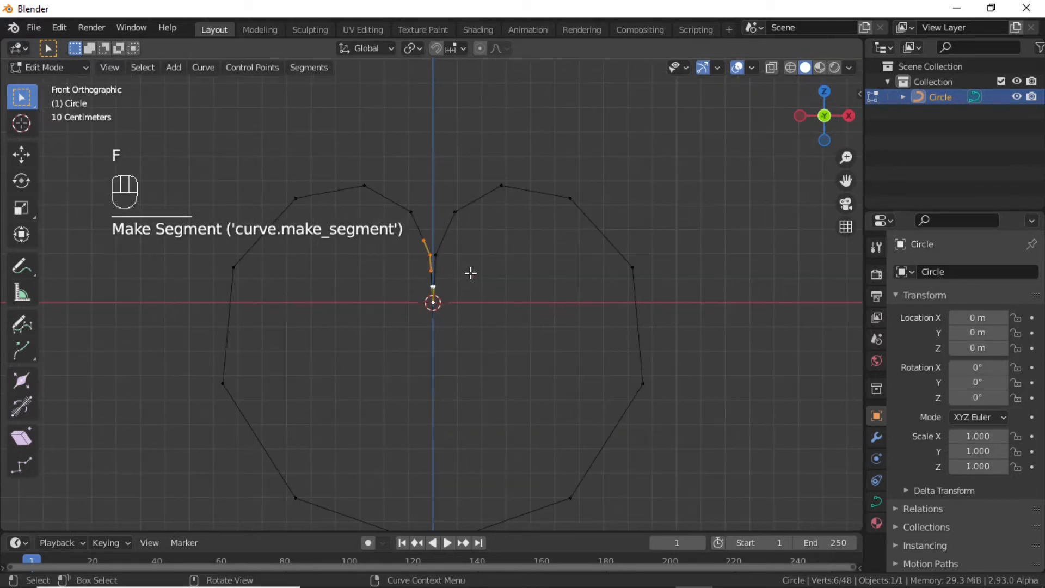
pyautogui.click(876, 441)
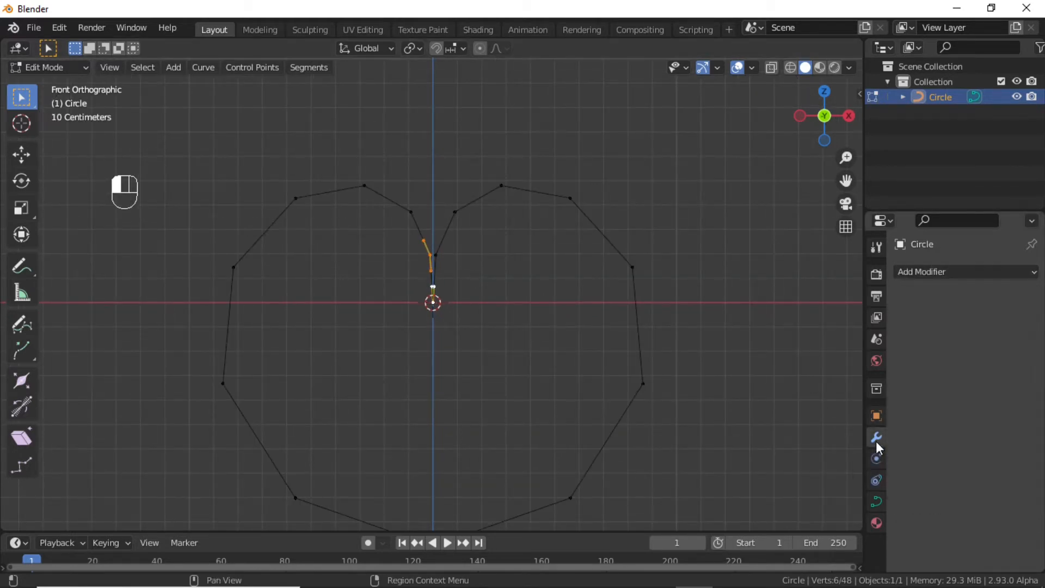
pyautogui.click(947, 275)
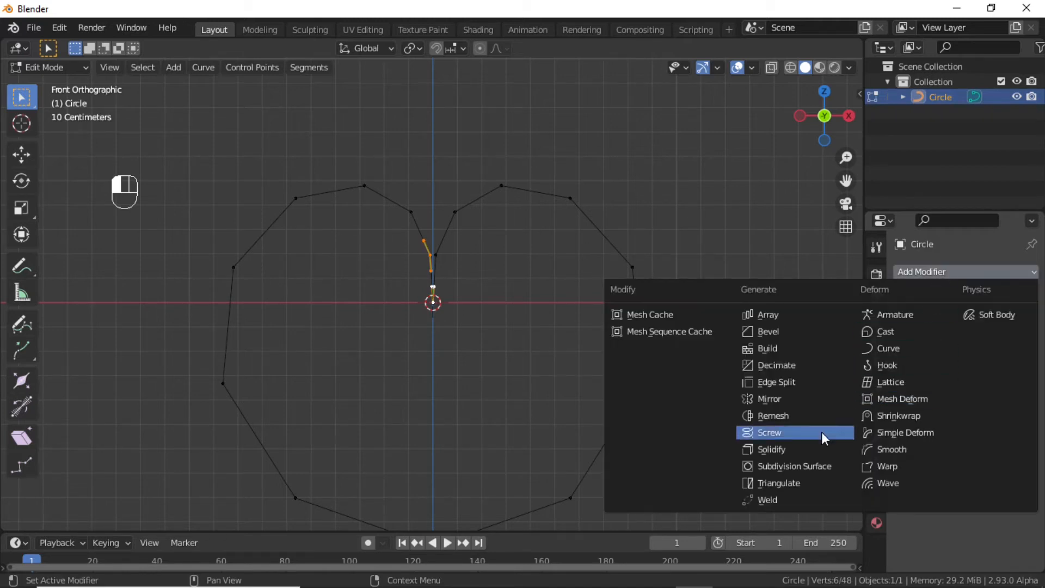
pyautogui.click(807, 467)
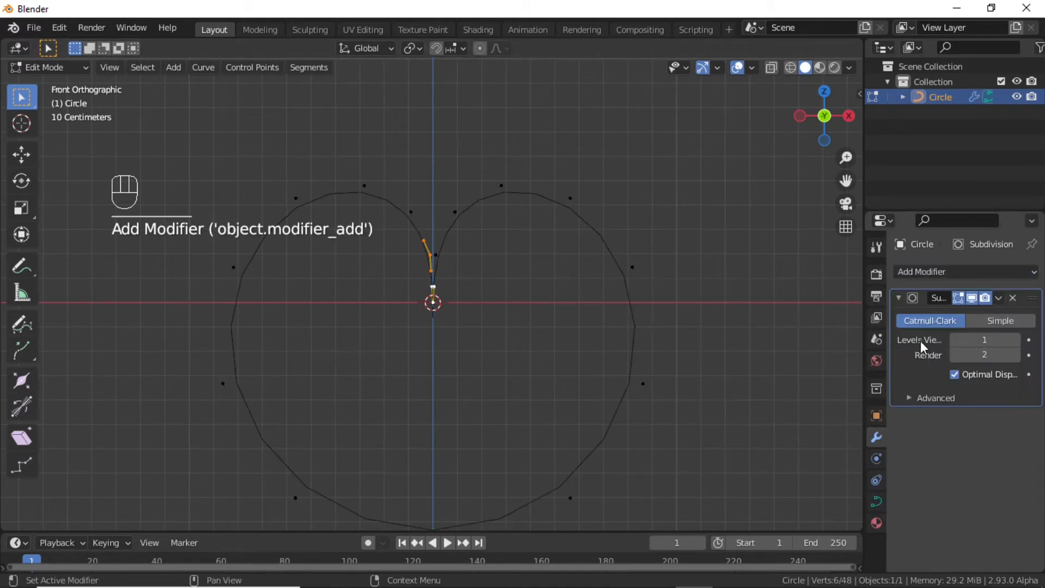
pyautogui.click(1013, 341)
pyautogui.click(1014, 340)
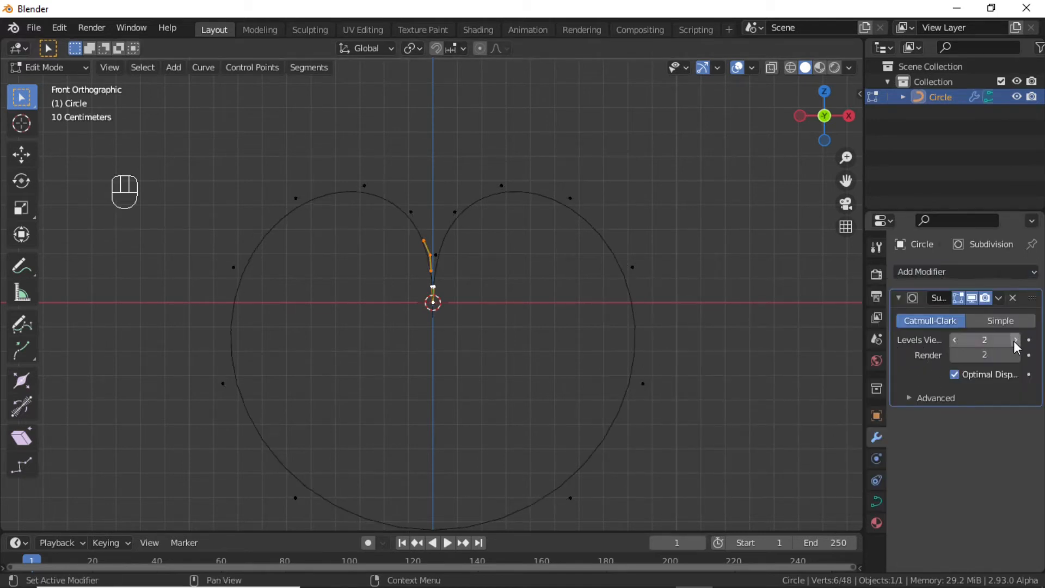
pyautogui.click(1014, 354)
# Step: Move the curve's bottommost control point down along Z to stretch the loop into a pointed heart shape
pyautogui.keyDown('shift'); pyautogui.moveTo(644, 380); pyautogui.dragTo(663, 272, button='middle'); pyautogui.keyUp('shift')
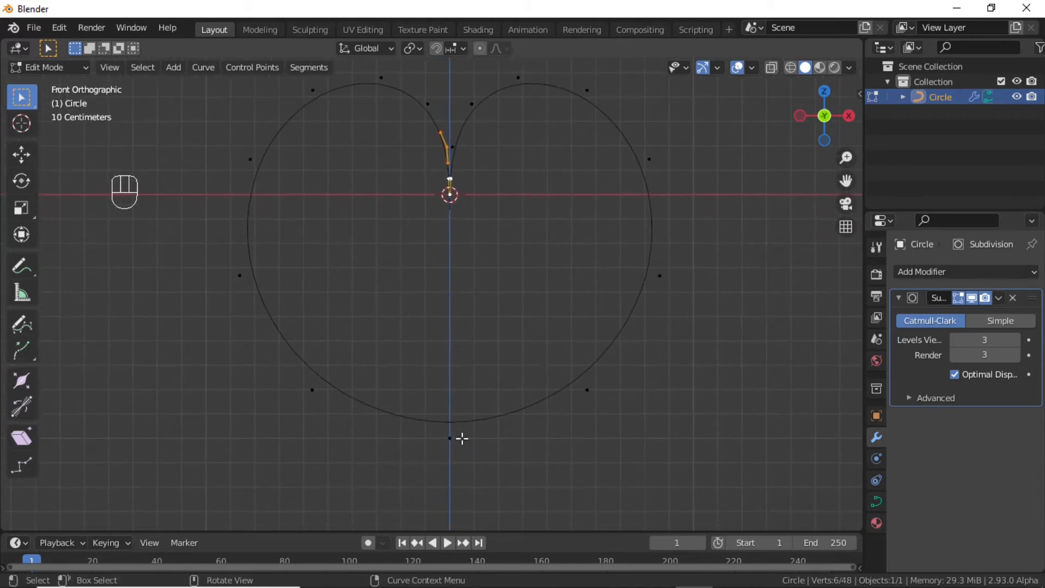
pyautogui.click(459, 439)
pyautogui.keyDown('shift'); pyautogui.moveTo(497, 450); pyautogui.dragTo(547, 373, button='middle'); pyautogui.keyUp('shift')
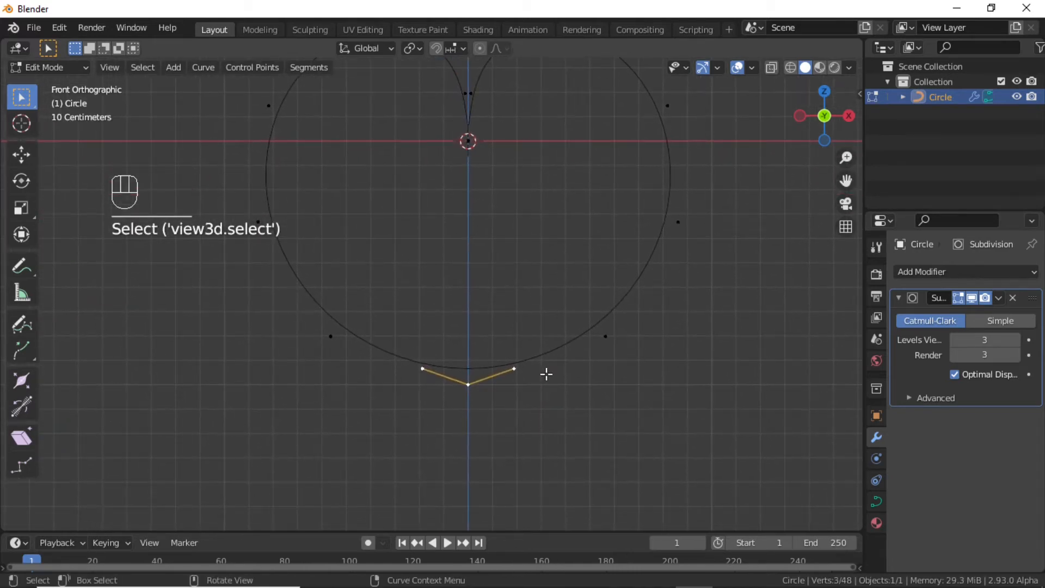
pyautogui.press('g')
pyautogui.press('z')
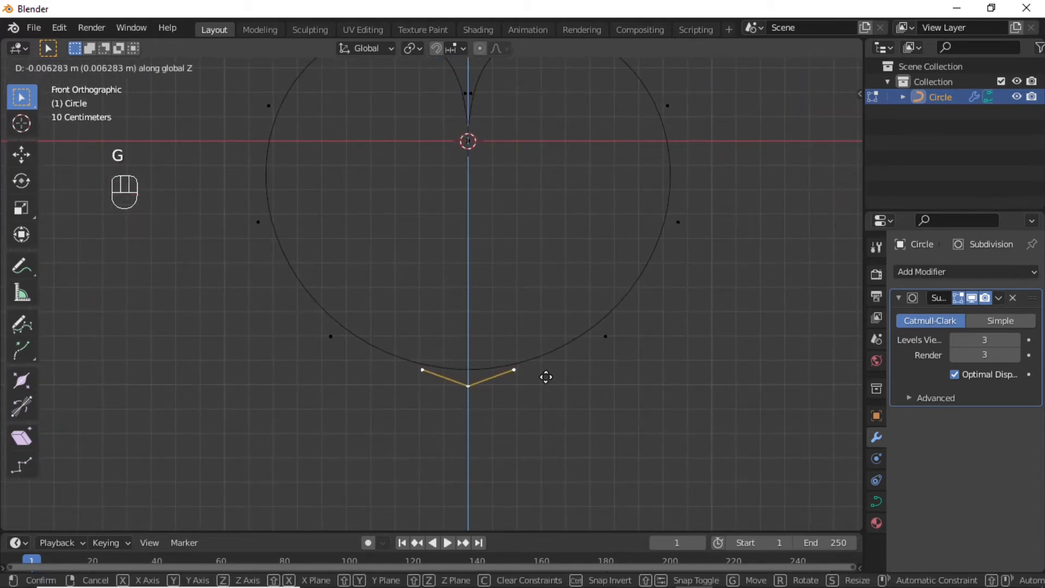
pyautogui.click(531, 464)
pyautogui.scroll(-1, 561, 394)
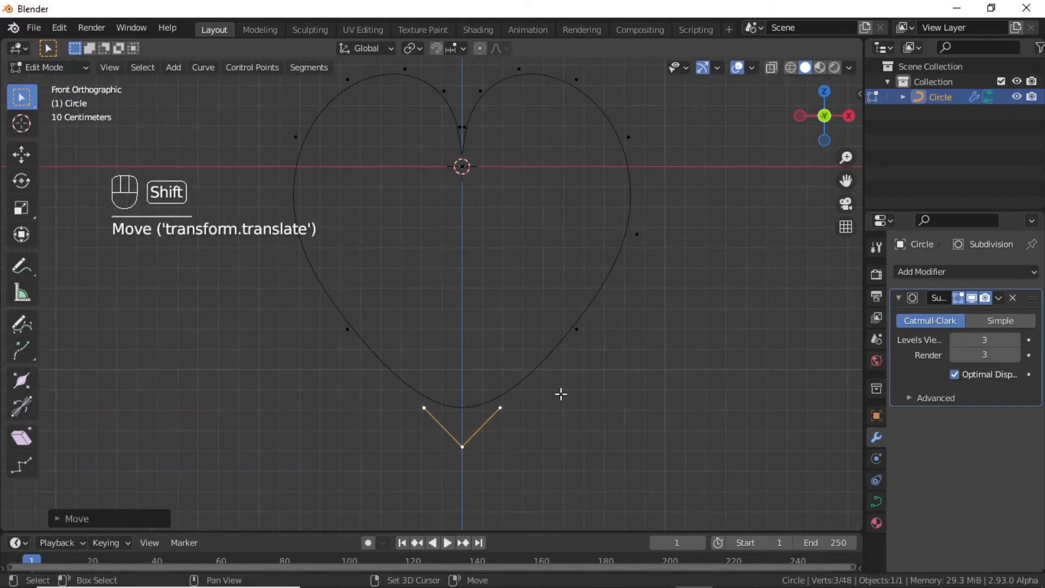
# Step: Subdivide the curve between the bottom control point and its neighbouring point on each side
pyautogui.click(543, 443)
pyautogui.moveTo(302, 291); pyautogui.dragTo(626, 484)
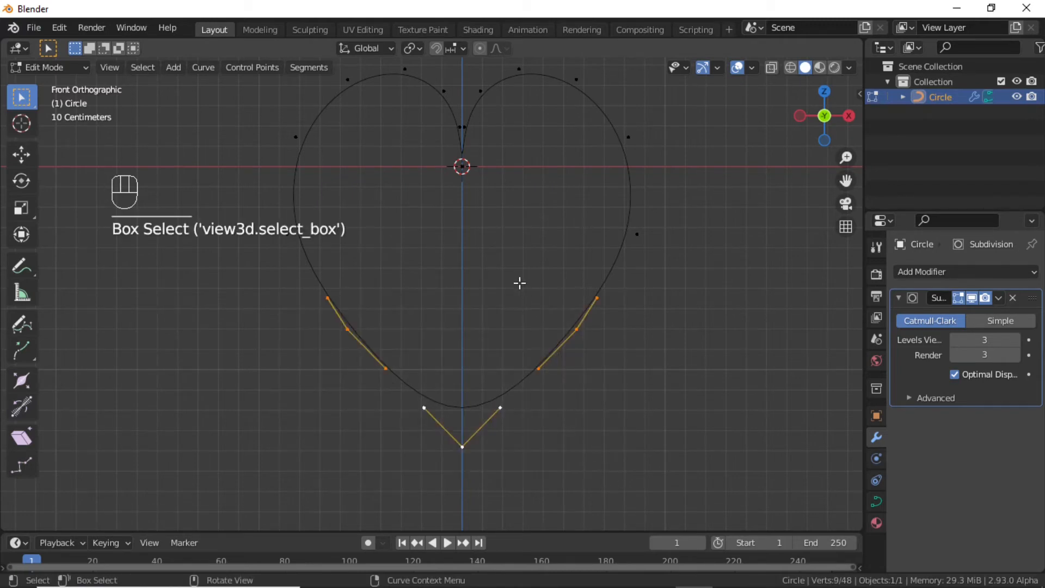
pyautogui.rightClick(519, 283)
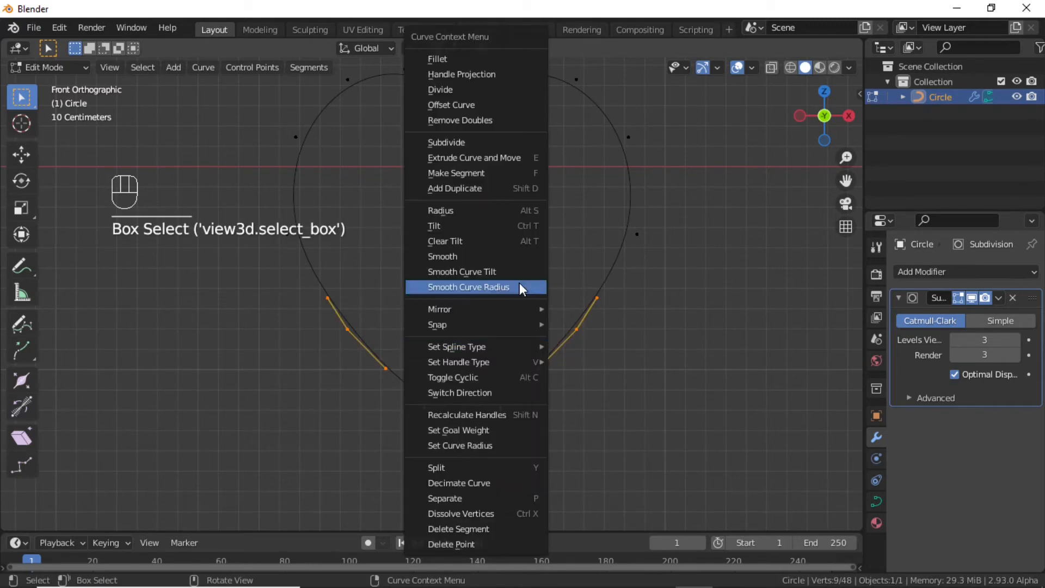
pyautogui.click(460, 142)
pyautogui.click(458, 377)
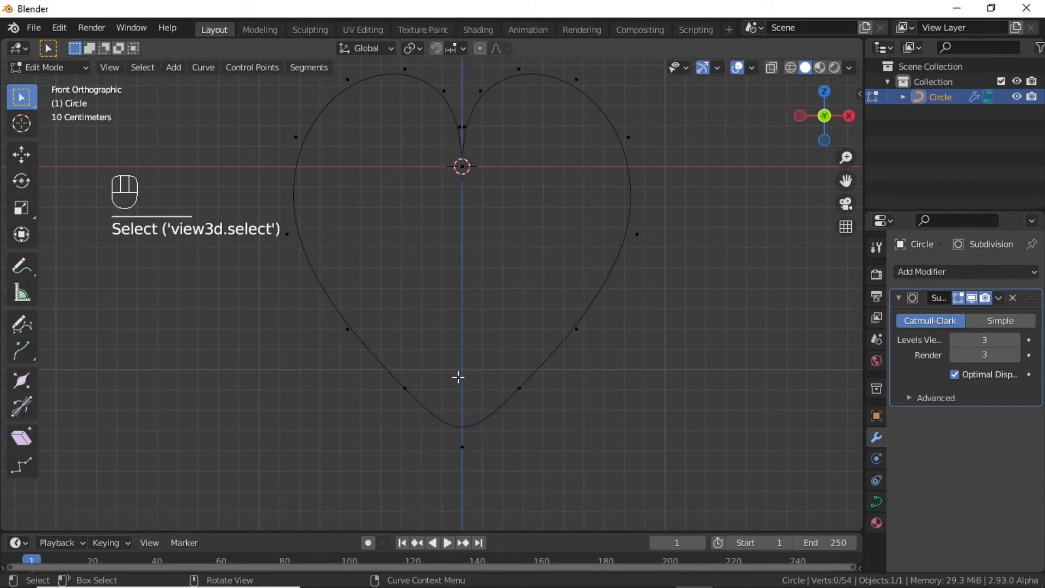
# Step: Subdivide the curve twice more around the bottom tip, each time using only the tip point and its nearest neighbours
pyautogui.moveTo(348, 363); pyautogui.dragTo(613, 482)
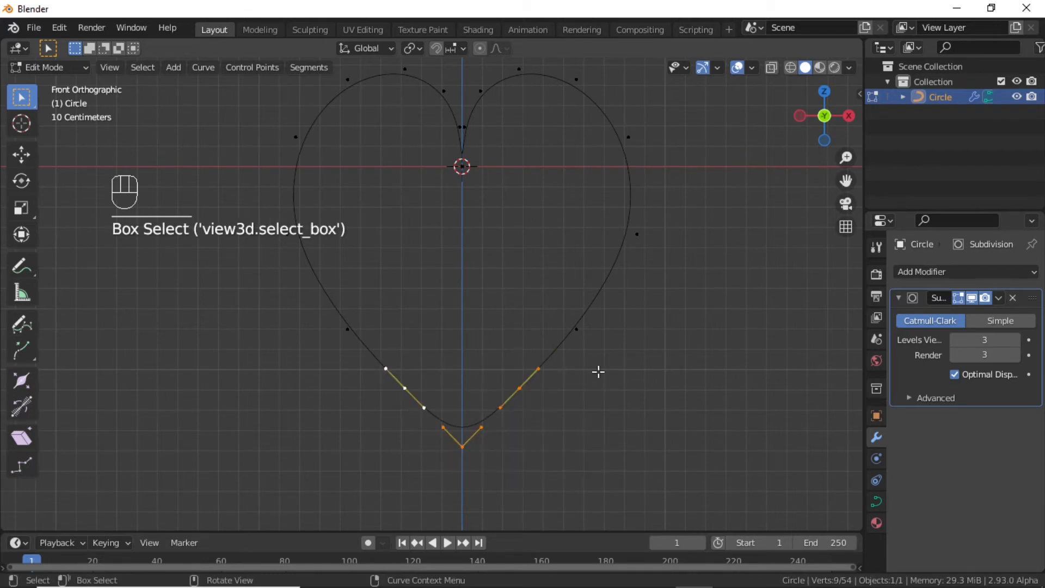
pyautogui.rightClick(642, 342)
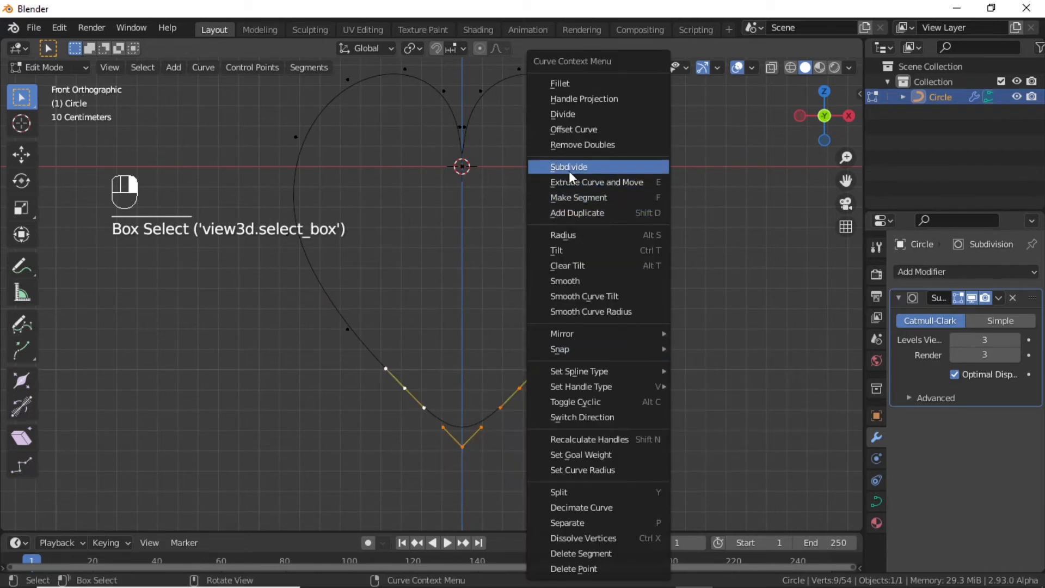
pyautogui.click(605, 165)
pyautogui.click(574, 441)
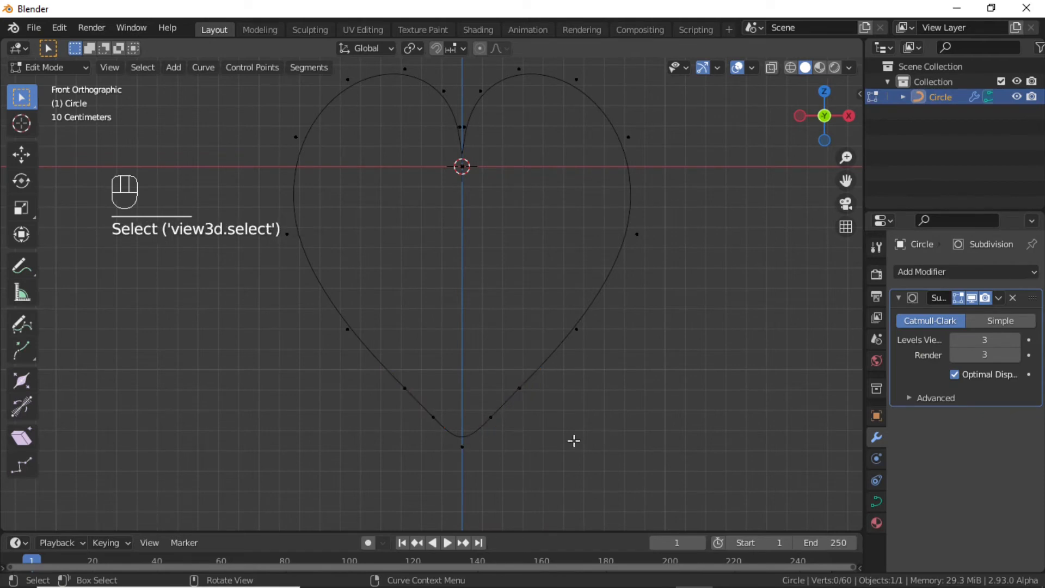
pyautogui.moveTo(402, 395); pyautogui.dragTo(516, 474)
pyautogui.rightClick(643, 382)
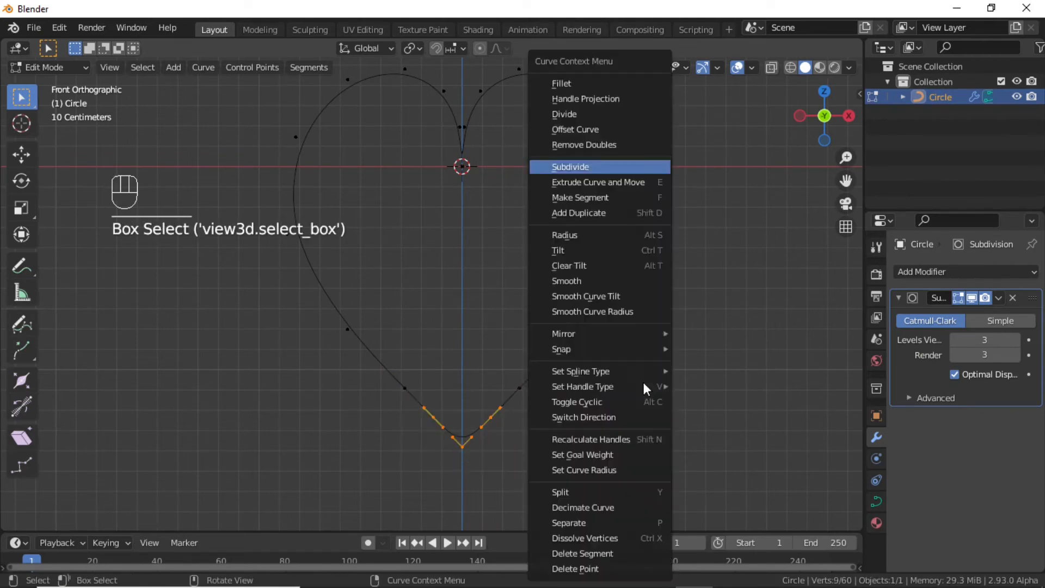
pyautogui.click(583, 165)
pyautogui.press('Tab')
pyautogui.press('Tab')
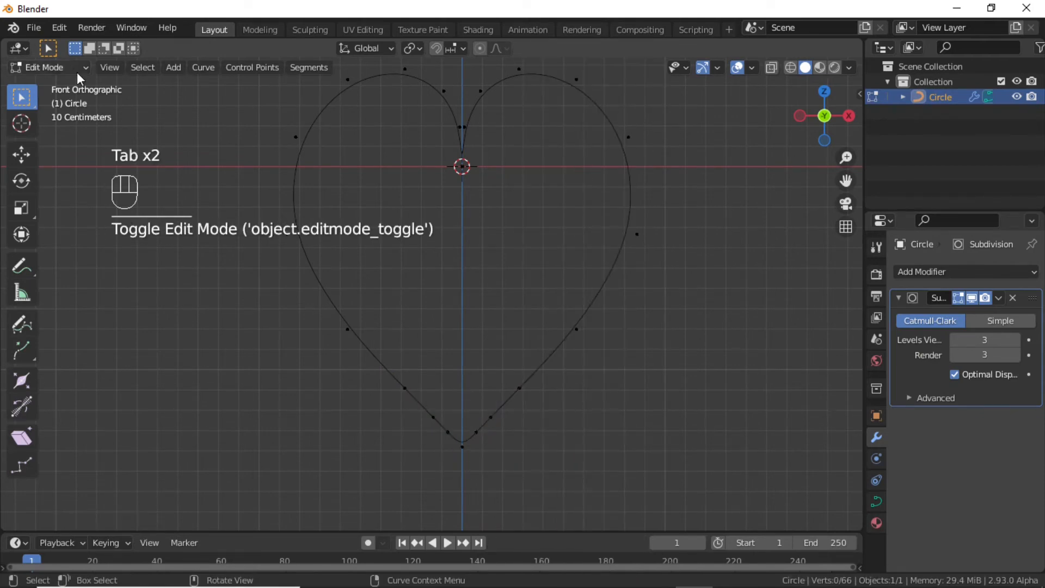
# Step: Return to Object Mode and convert the heart curve to a mesh
pyautogui.click(73, 68)
pyautogui.click(74, 86)
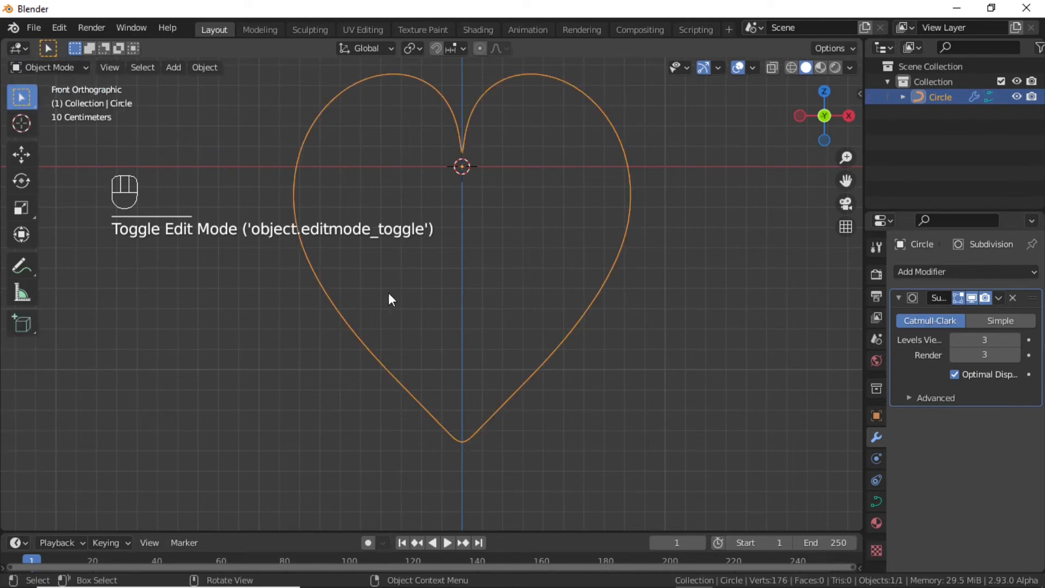
pyautogui.rightClick(318, 246)
pyautogui.moveTo(317, 246)
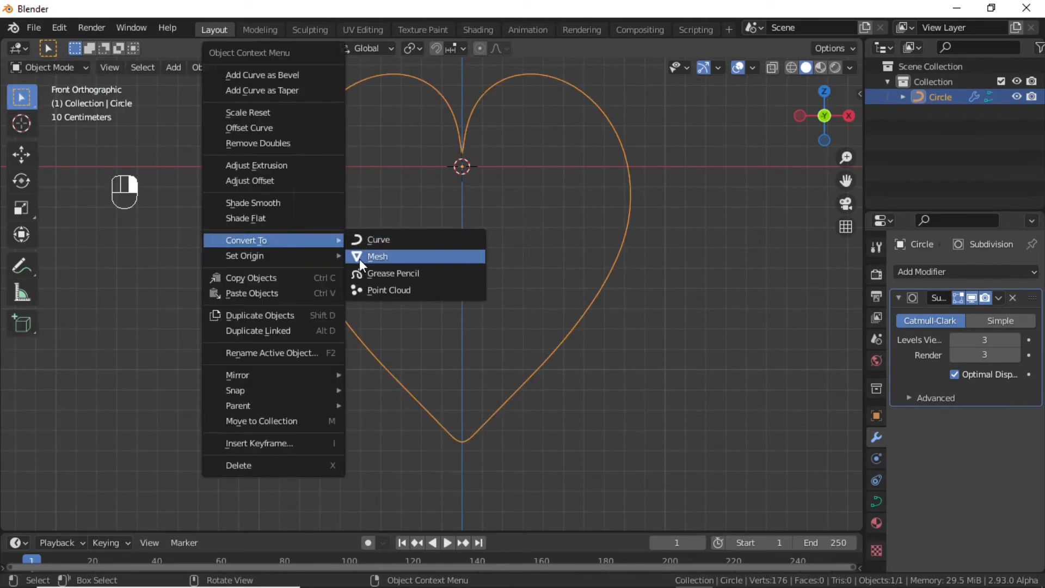
pyautogui.click(407, 255)
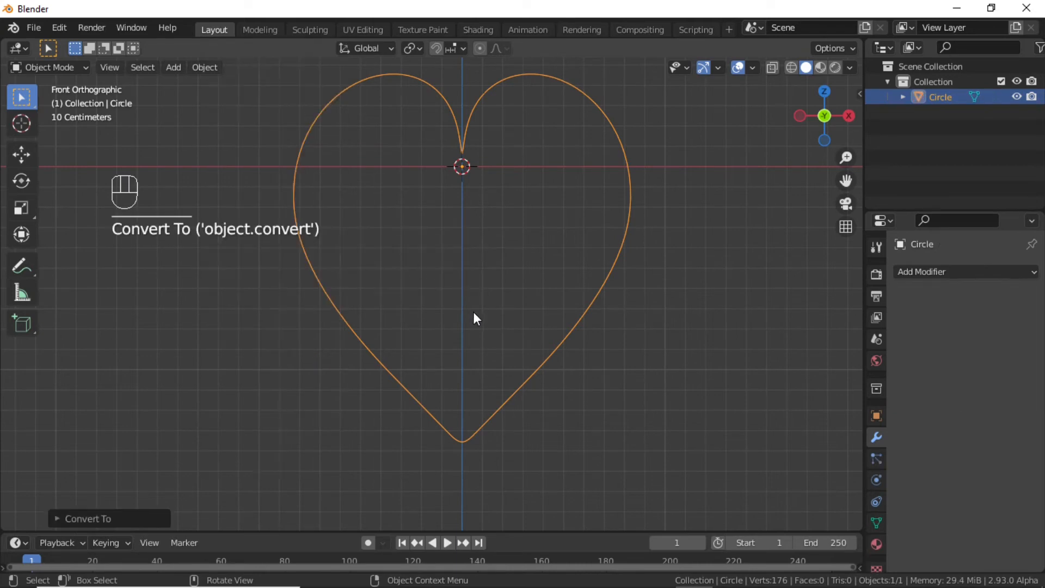
# Step: Reduce the heart outline's vertices in Edit Mode by applying Limited Dissolve to the whole mesh
pyautogui.scroll(1, 473, 311)
pyautogui.click(70, 67)
pyautogui.click(63, 99)
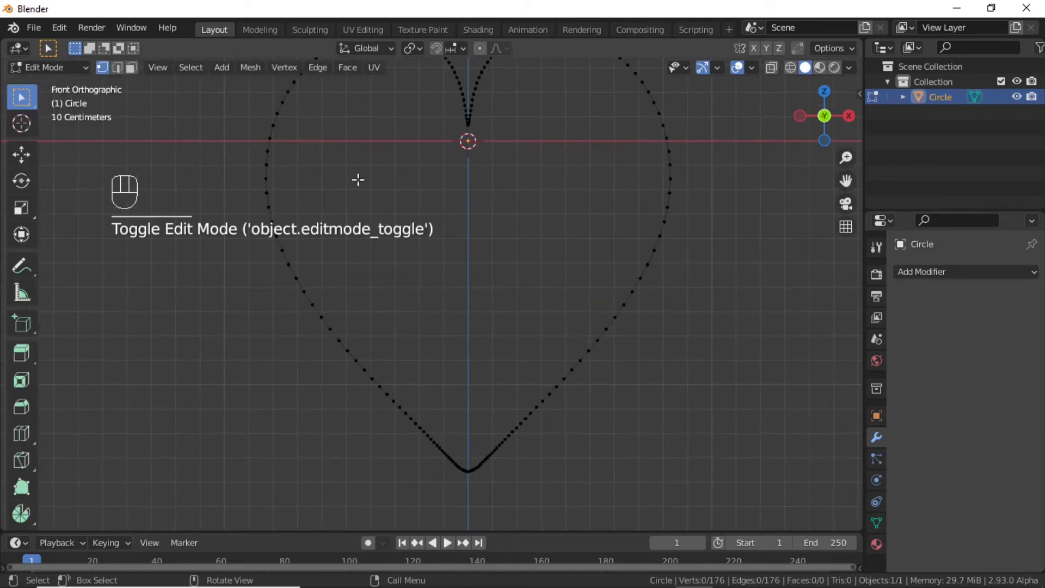
pyautogui.keyDown('shift'); pyautogui.moveTo(490, 203); pyautogui.dragTo(493, 254, button='middle'); pyautogui.keyUp('shift')
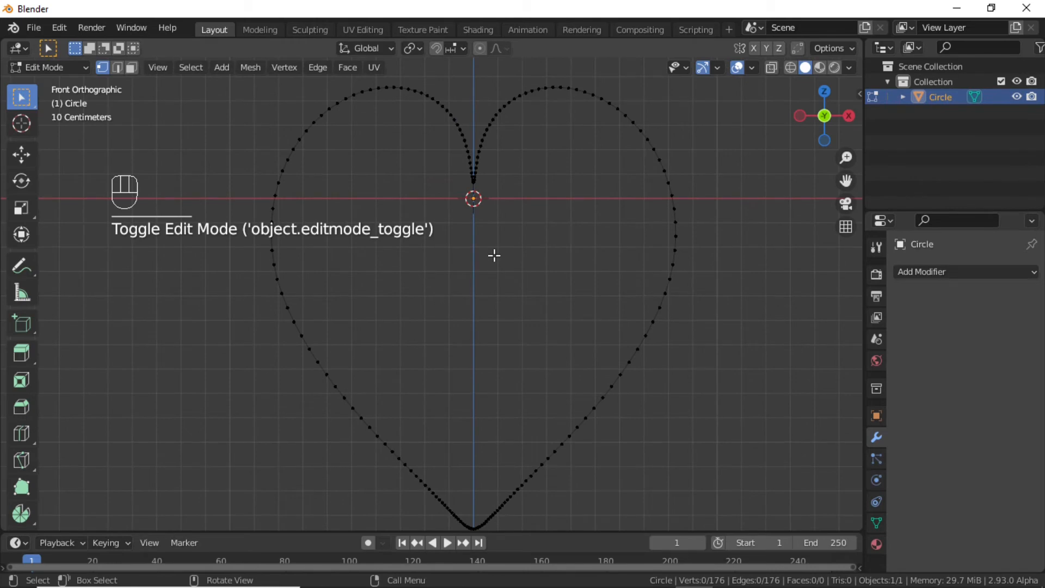
pyautogui.press('a')
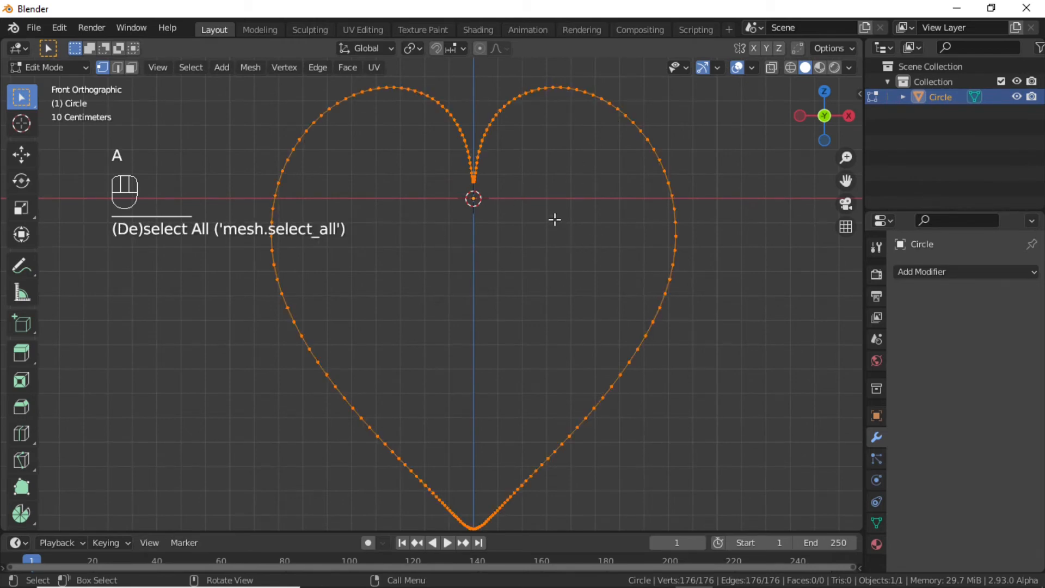
pyautogui.press('x')
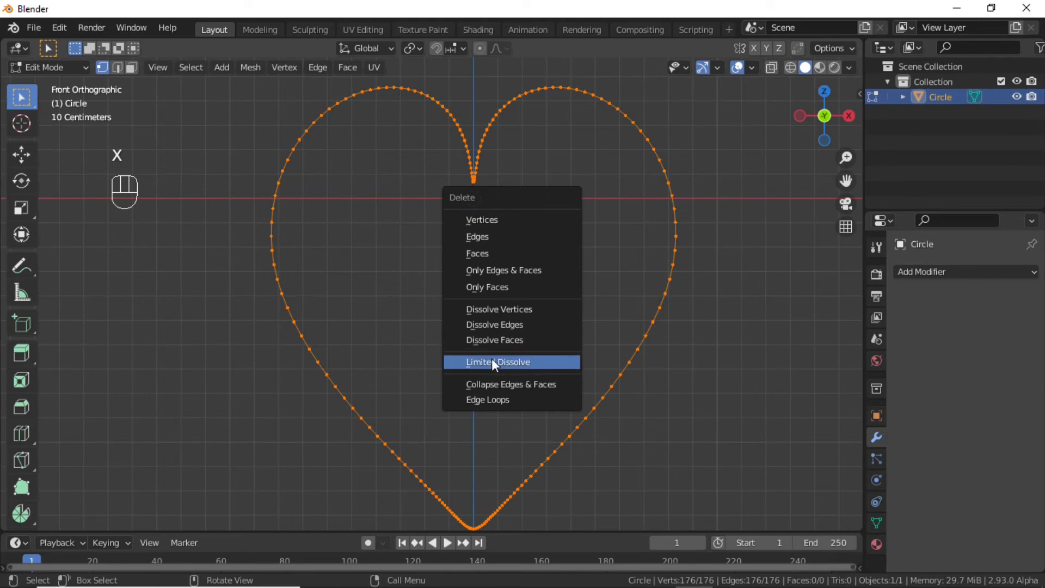
pyautogui.click(514, 359)
# Step: Delete the three tightly clustered vertices at the bottom of the heart's upper notch
pyautogui.scroll(1, 506, 351)
pyautogui.keyDown('shift'); pyautogui.scroll(2, 500, 326); pyautogui.keyUp('shift')
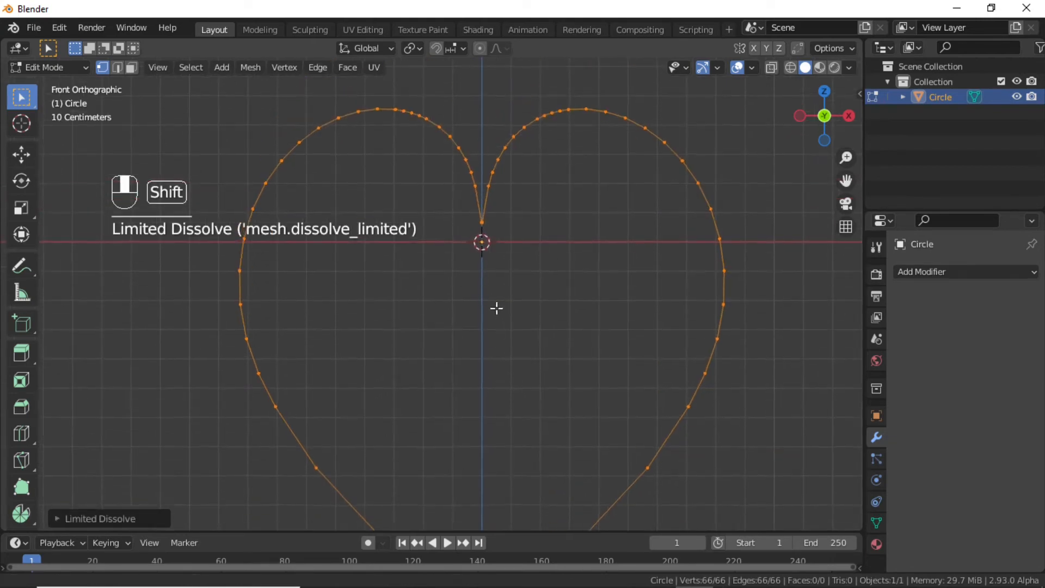
pyautogui.keyDown('shift'); pyautogui.moveTo(496, 308); pyautogui.dragTo(463, 332, button='middle'); pyautogui.keyUp('shift')
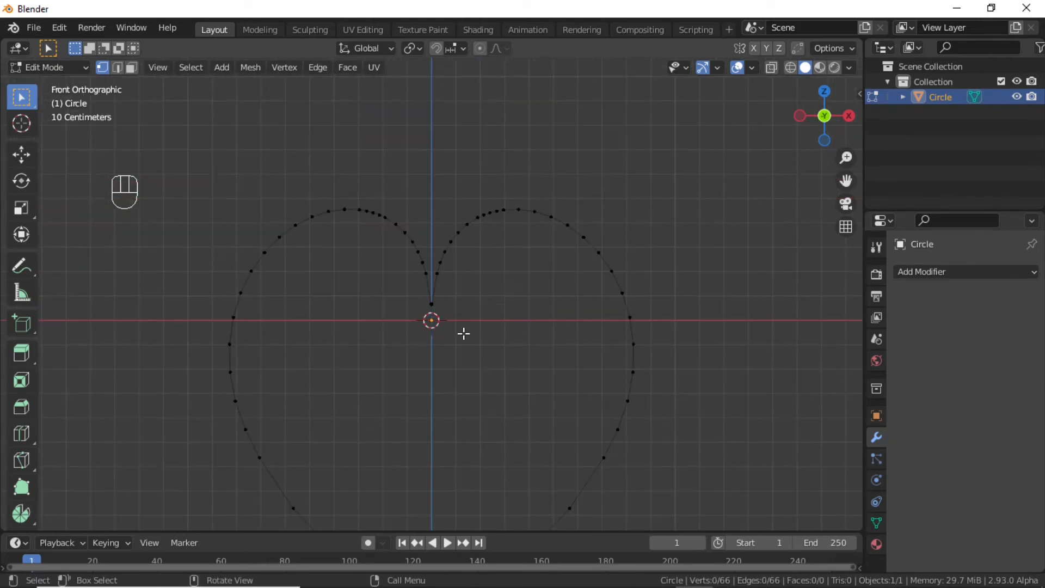
pyautogui.scroll(10, 463, 332)
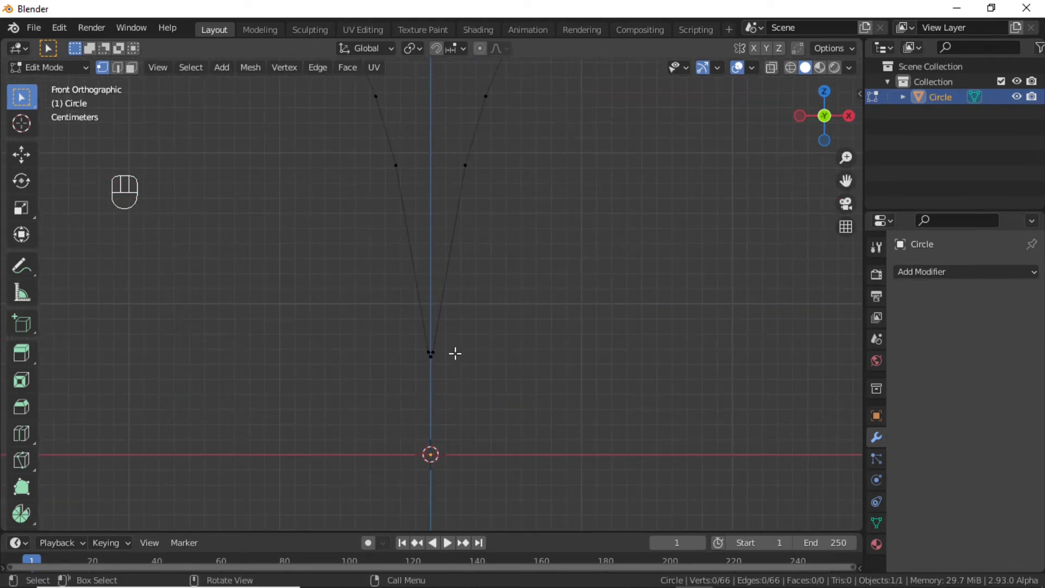
pyautogui.scroll(3, 455, 353)
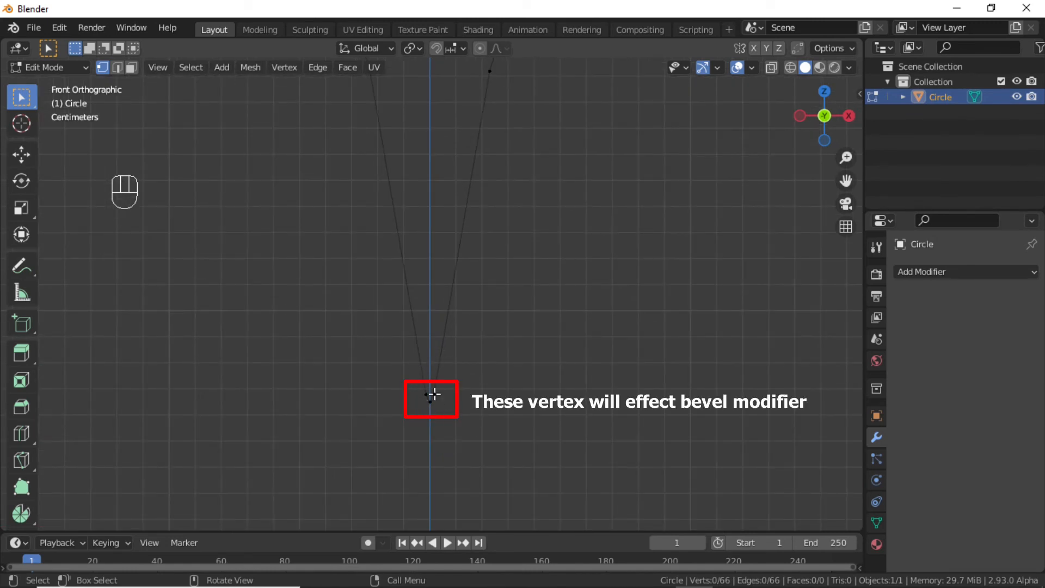
pyautogui.moveTo(382, 348); pyautogui.dragTo(494, 438)
pyautogui.press('x')
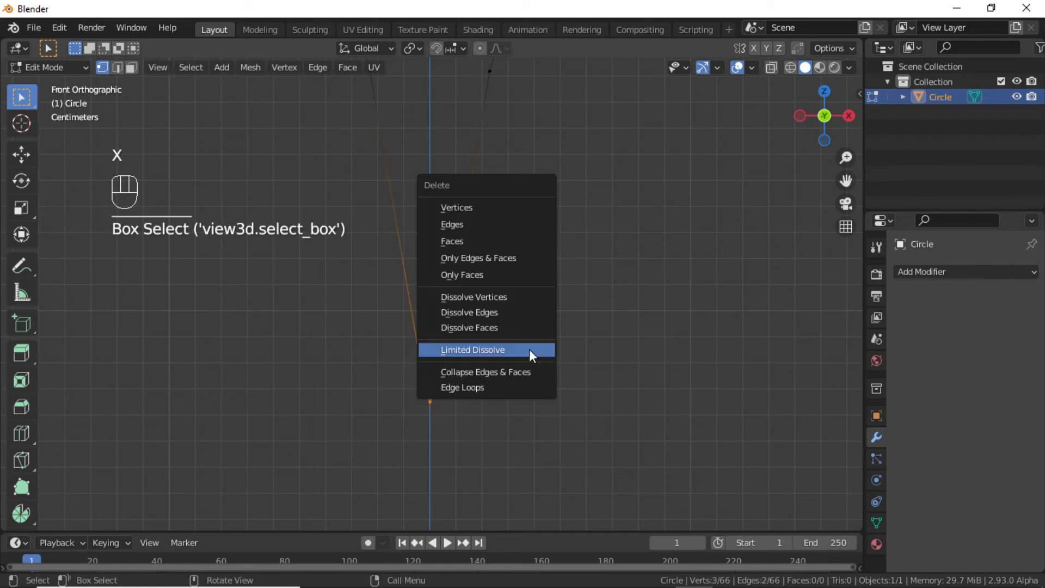
pyautogui.click(476, 210)
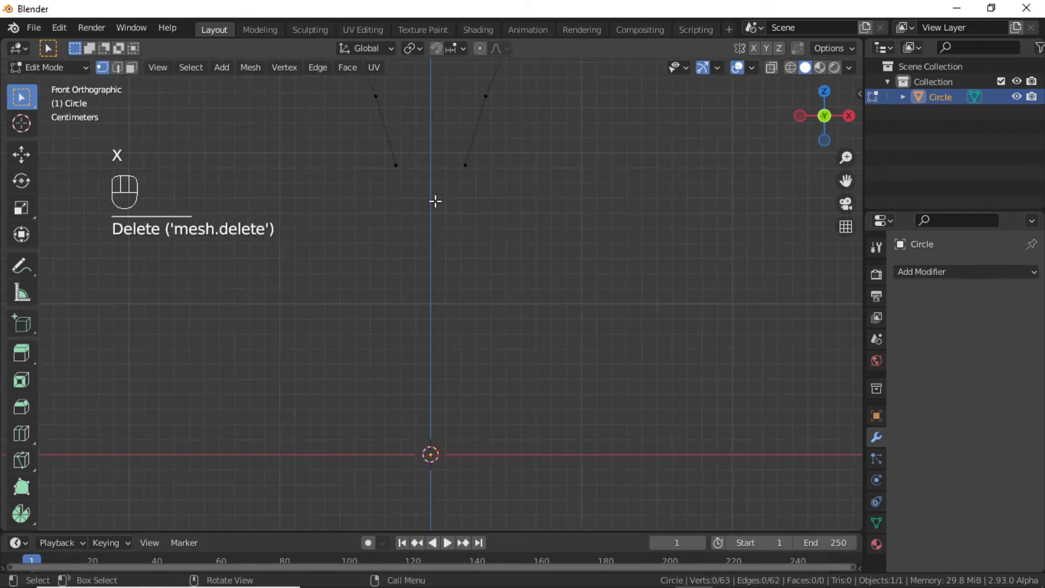
# Step: Bridge the two open vertices at the notch with an edge and subdivide it once
pyautogui.moveTo(378, 152); pyautogui.dragTo(516, 203)
pyautogui.press('f')
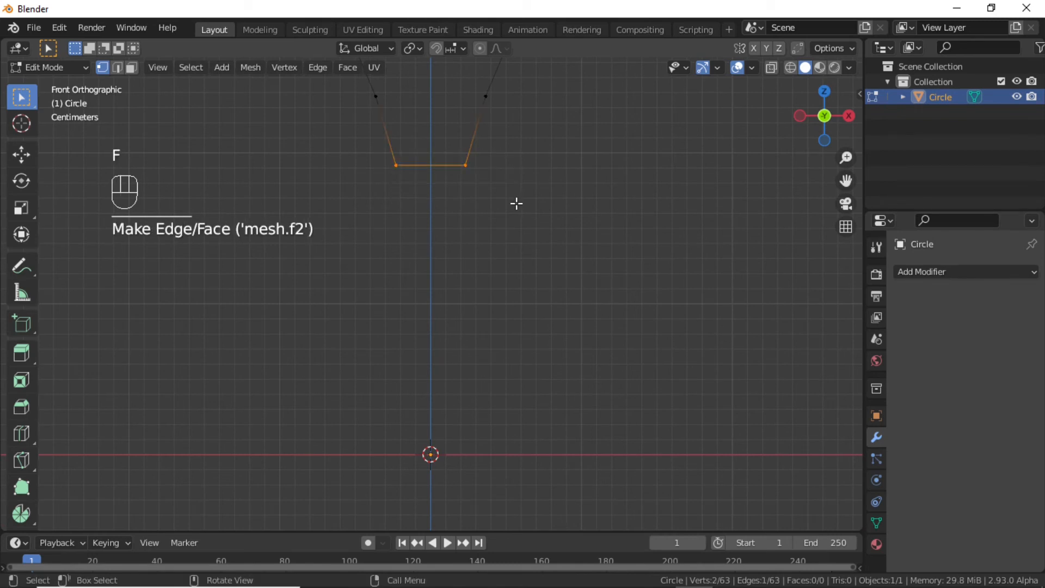
pyautogui.rightClick(483, 162)
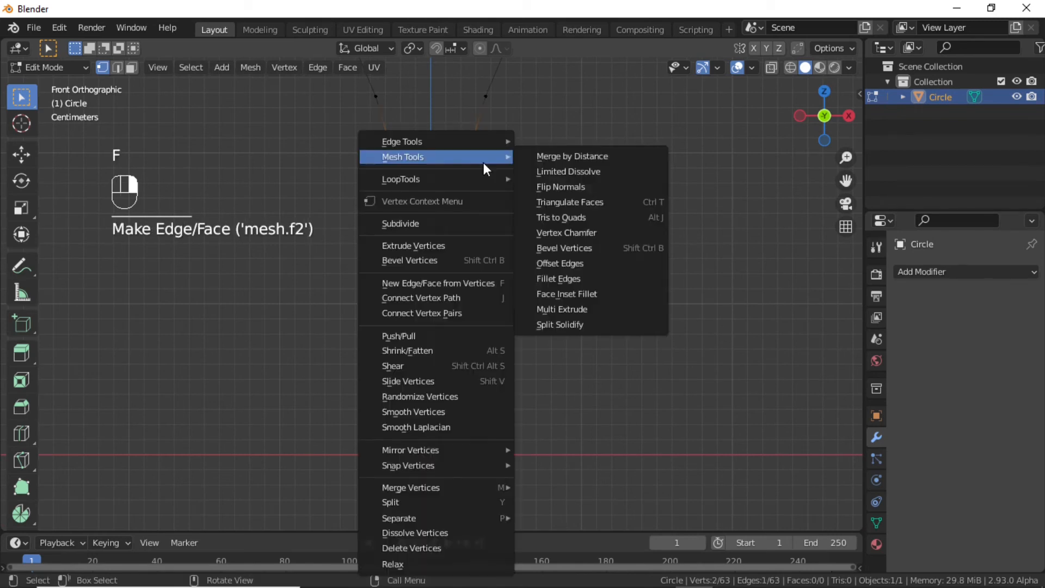
pyautogui.click(442, 233)
# Step: Move the middle vertex of the bridging edge down along Z by about 0.07 m to form a pointed notch
pyautogui.click(433, 175)
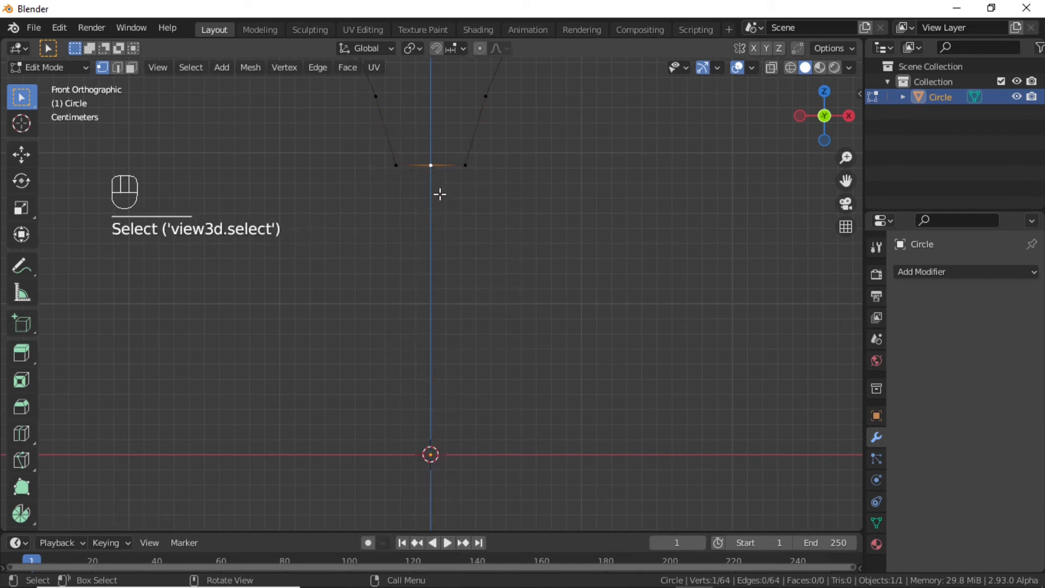
pyautogui.press('g')
pyautogui.press('z')
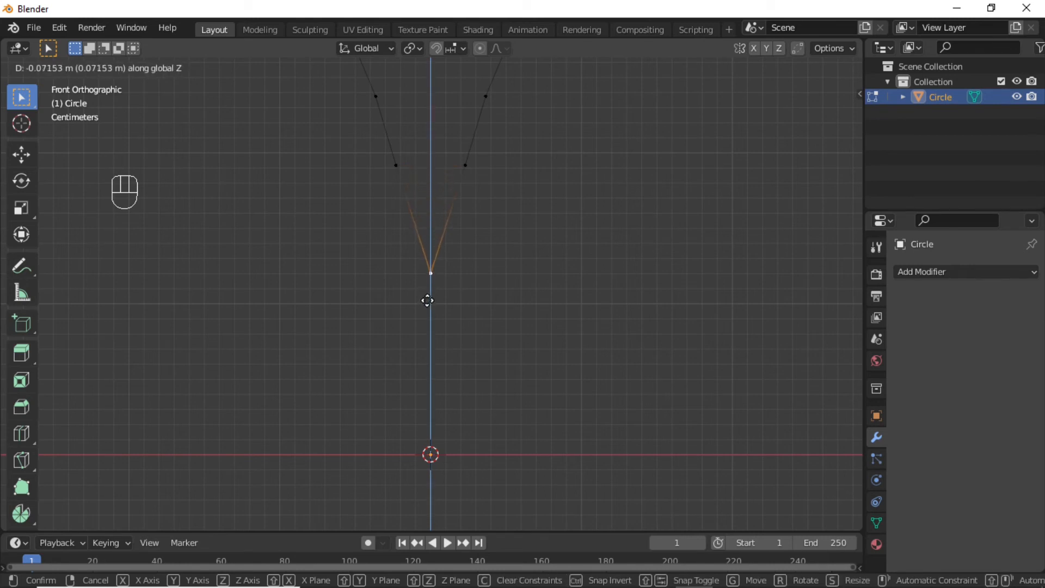
pyautogui.click(424, 309)
# Step: Fill the entire heart outline with a single face
pyautogui.scroll(-8, 503, 322)
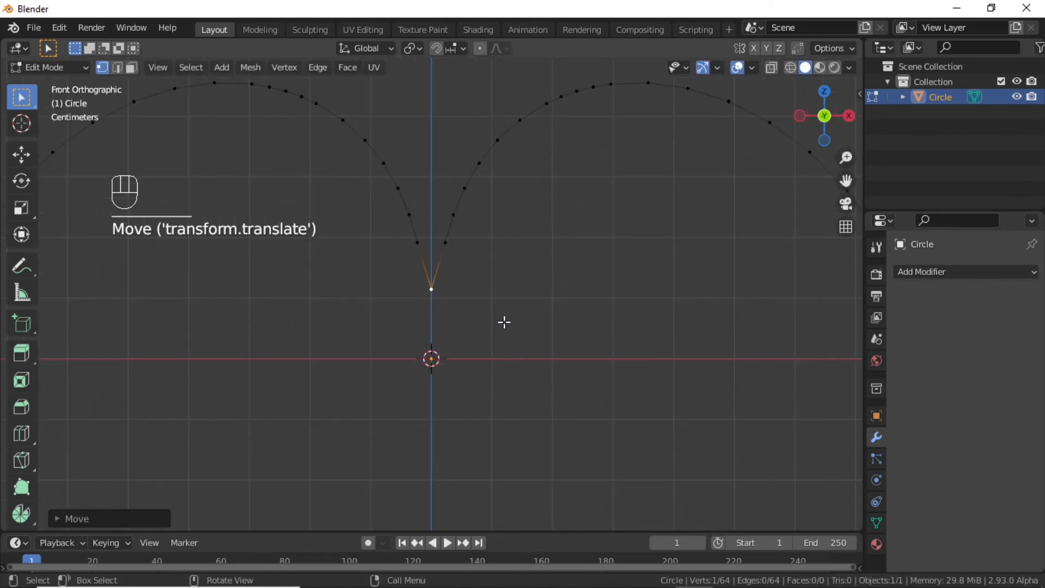
pyautogui.press('a')
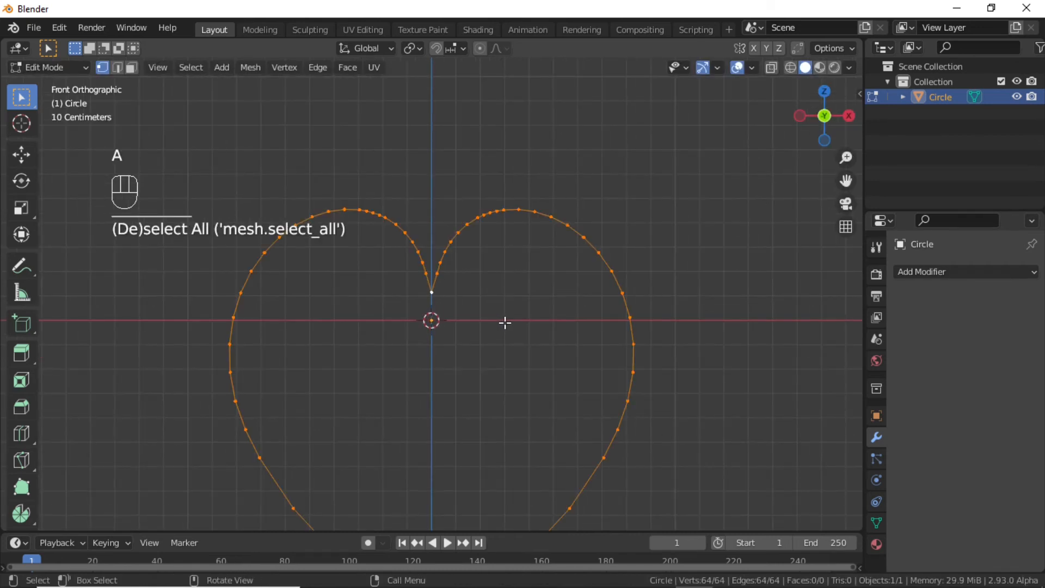
pyautogui.press('f')
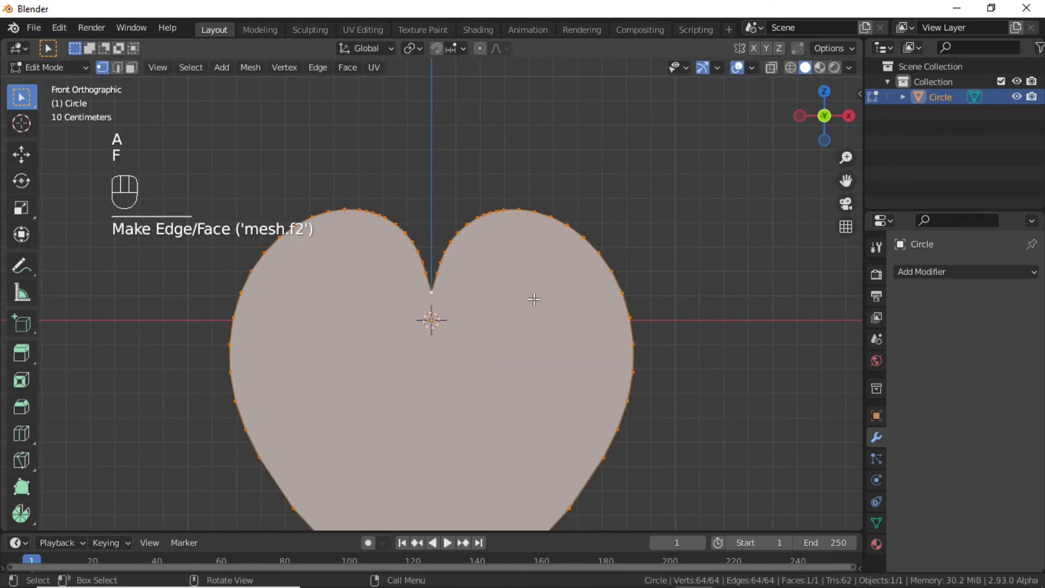
# Step: Add a Solidify modifier to the heart mesh
pyautogui.click(931, 270)
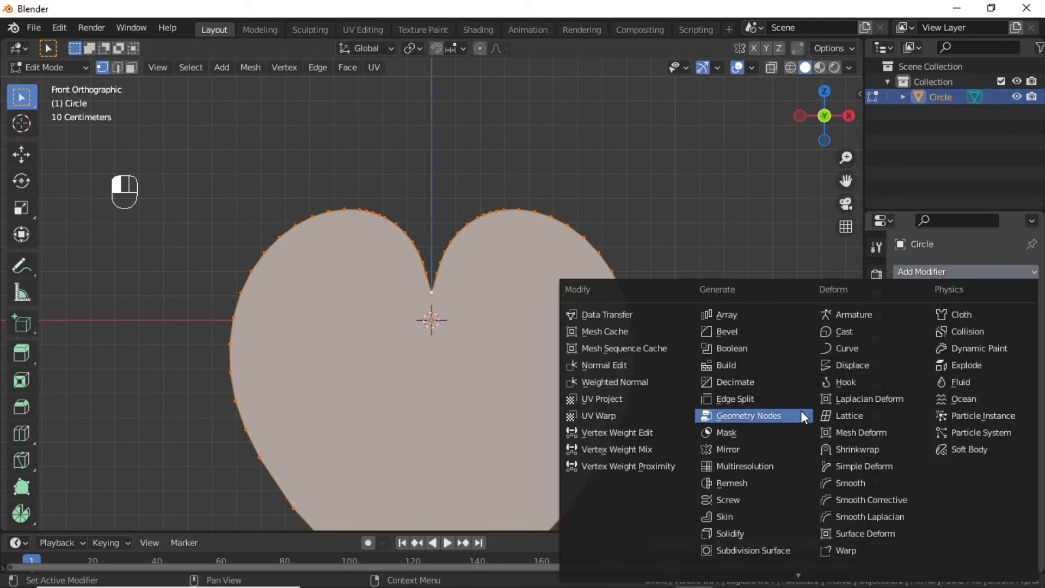
pyautogui.click(729, 533)
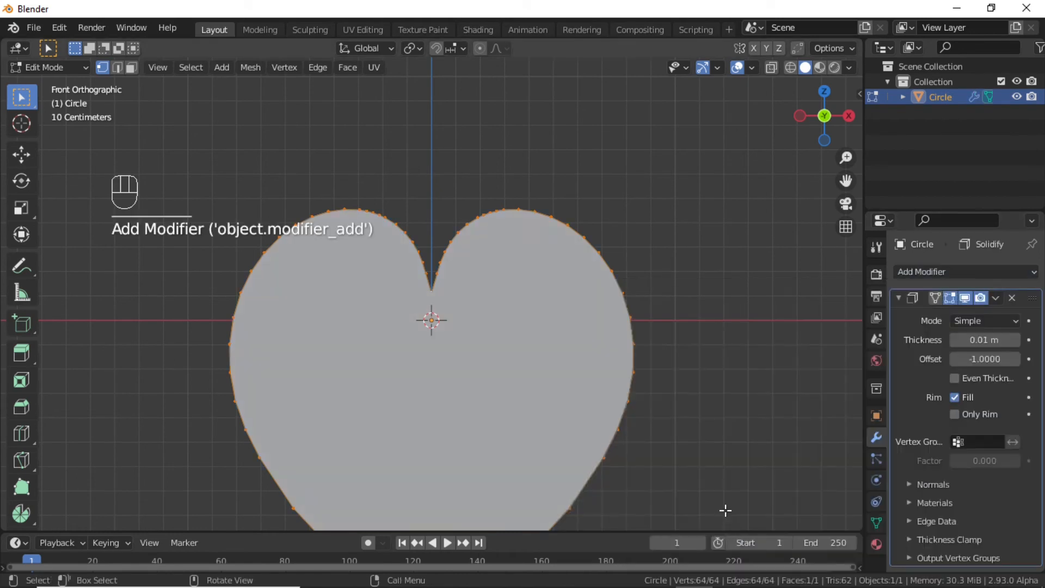
pyautogui.moveTo(828, 377); pyautogui.dragTo(748, 384, button='middle')
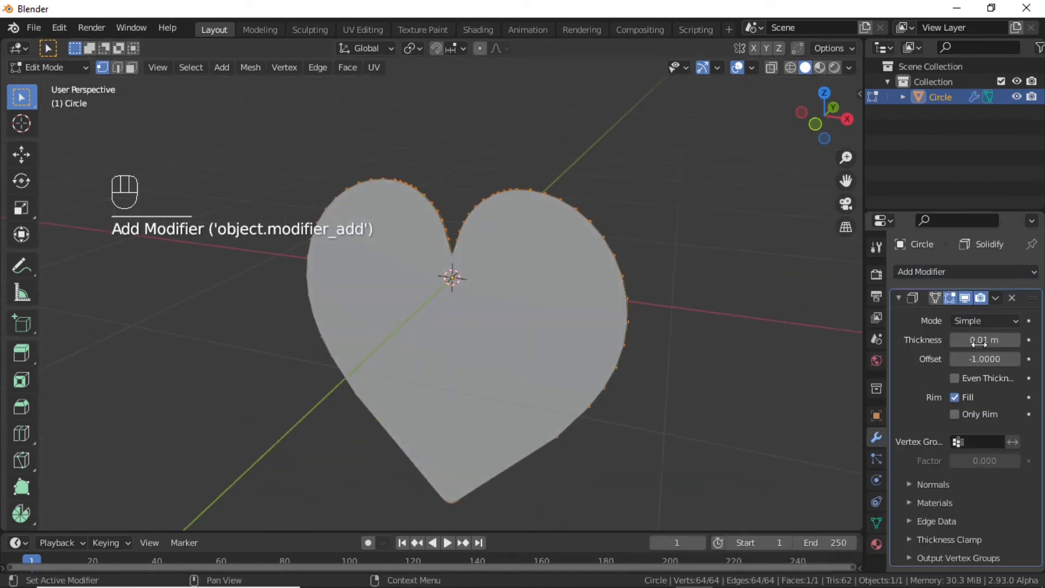
# Step: Set the Solidify thickness to 0.13 m and add a Bevel modifier with 2 segments to the heart
pyautogui.moveTo(972, 341); pyautogui.dragTo(1005, 340)
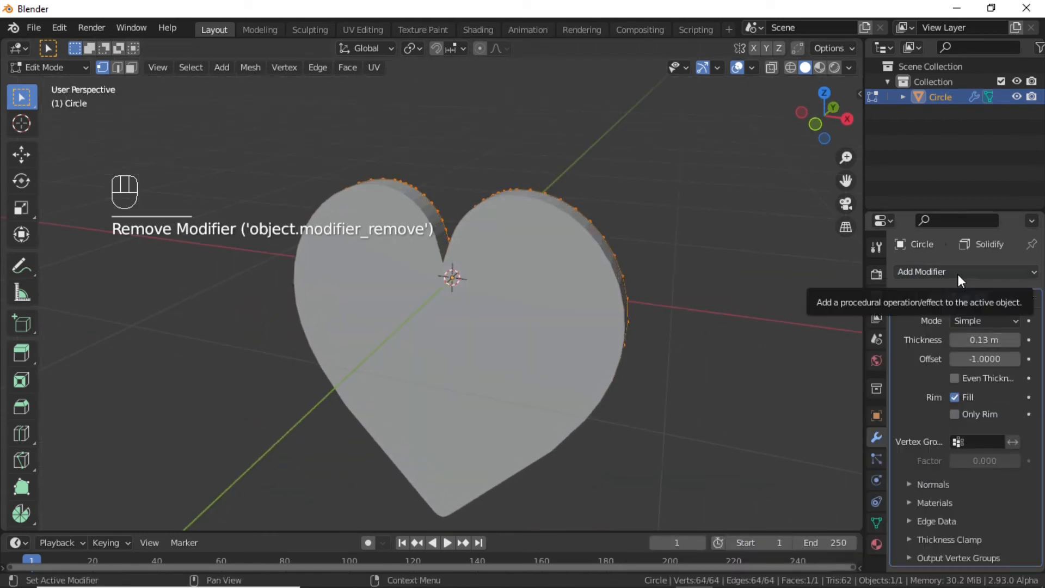
pyautogui.click(964, 272)
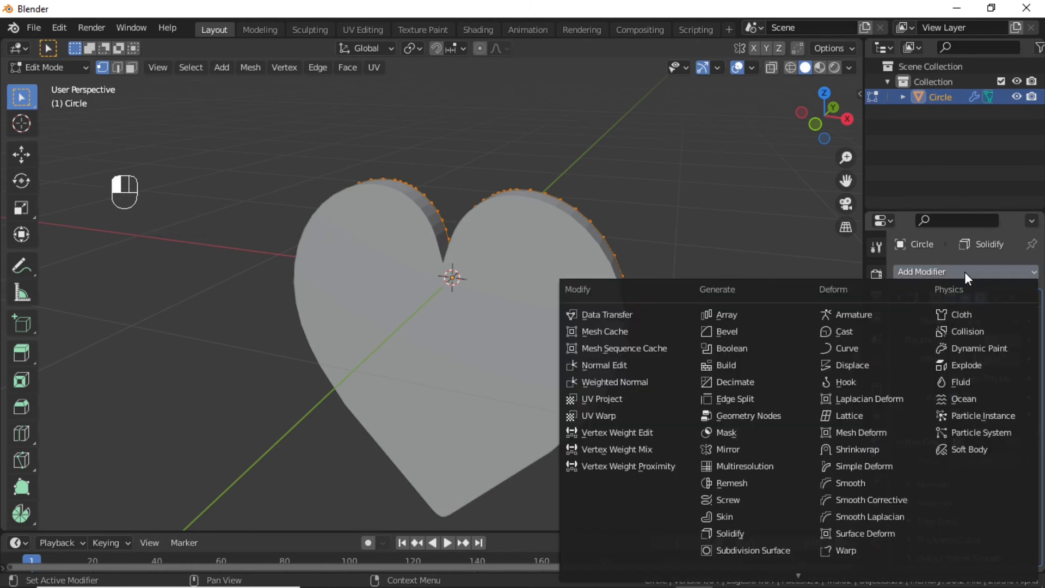
pyautogui.click(750, 338)
pyautogui.scroll(-8, 1013, 445)
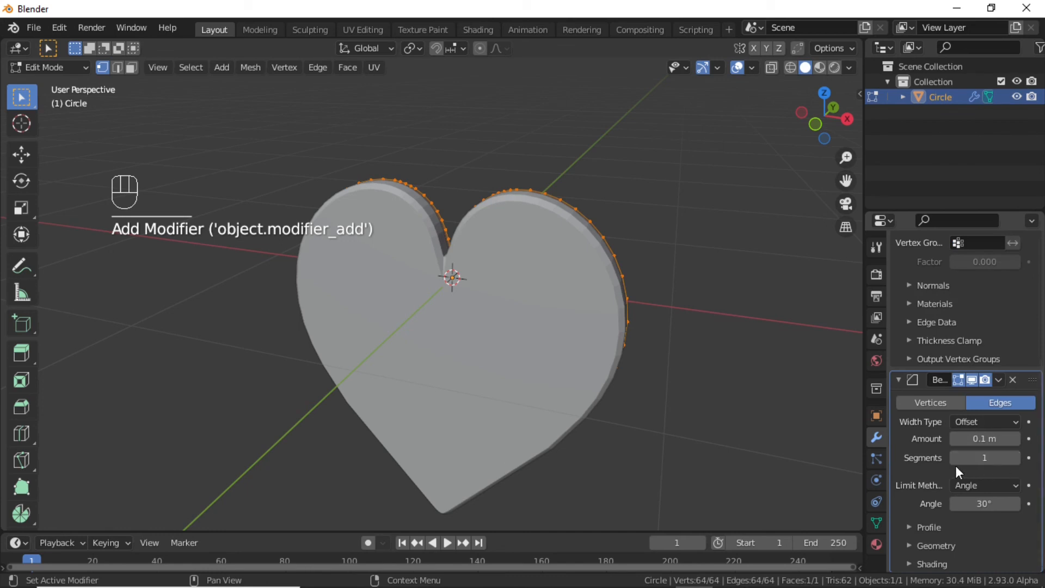
pyautogui.click(1016, 457)
pyautogui.press('`')
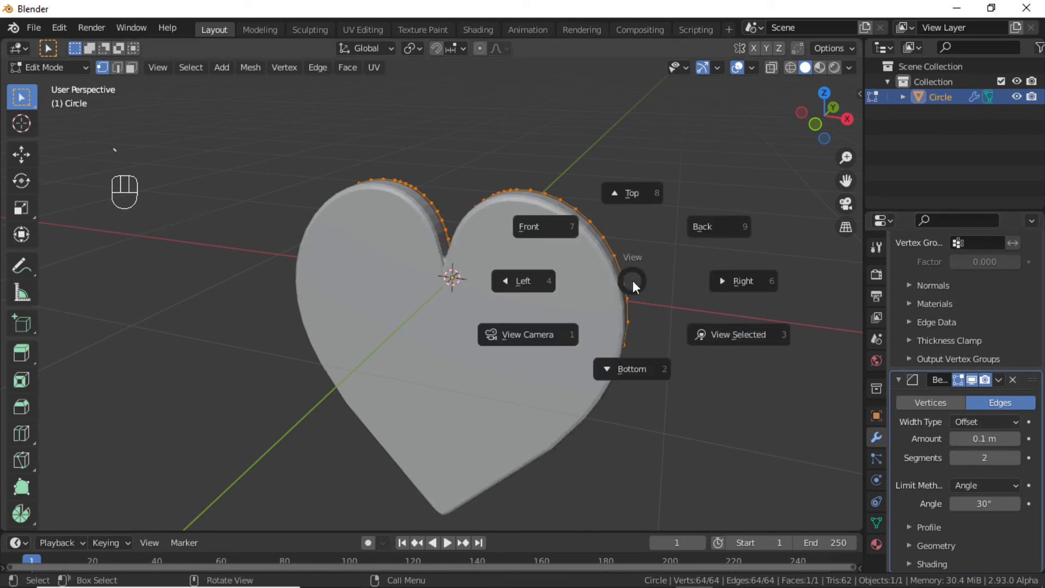
pyautogui.rightClick(692, 161)
# Step: Return to Object Mode and apply smooth shading to the heart
pyautogui.press('Tab')
pyautogui.rightClick(589, 204)
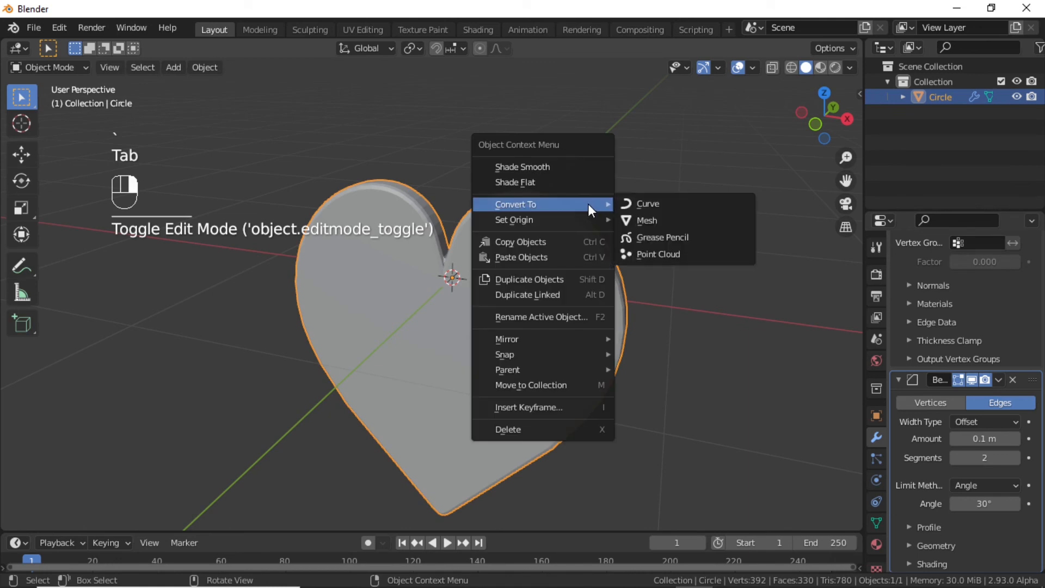
pyautogui.click(557, 167)
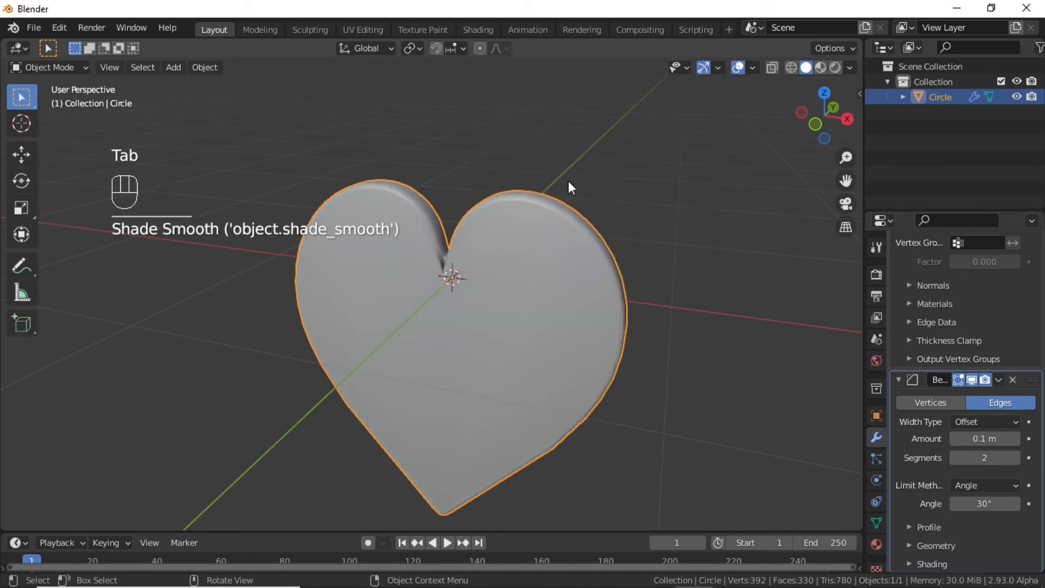
# Step: Enable Auto Smooth for the heart mesh's normals and inspect the shading from the other side
pyautogui.click(875, 524)
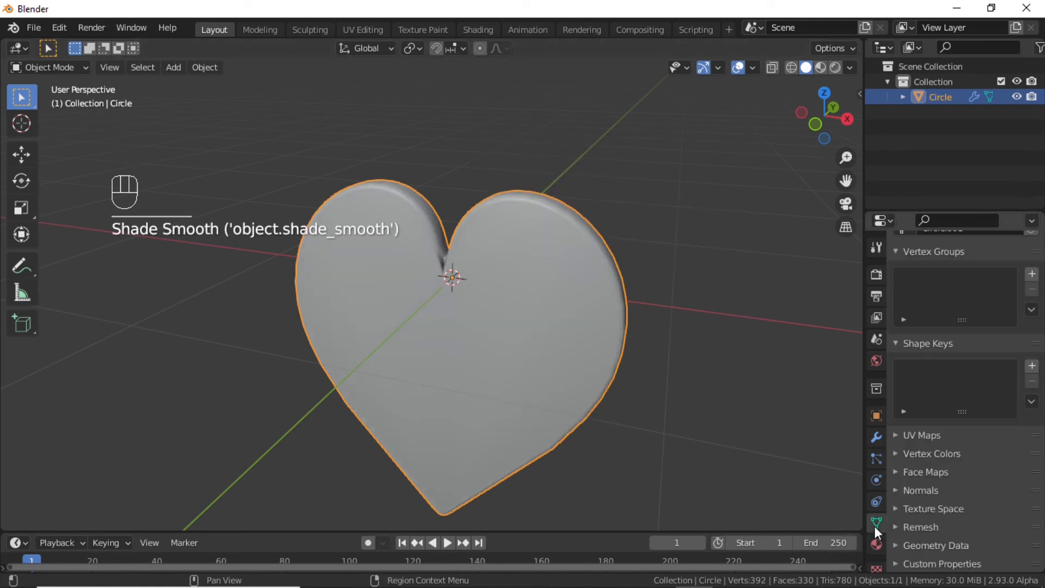
pyautogui.click(925, 491)
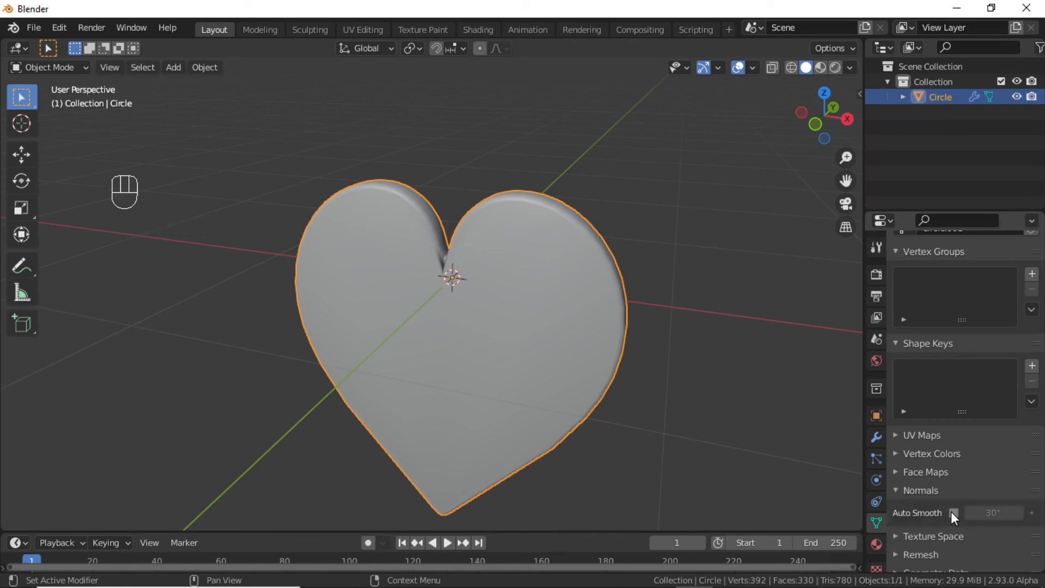
pyautogui.click(954, 512)
pyautogui.moveTo(602, 350); pyautogui.dragTo(511, 173, button='middle')
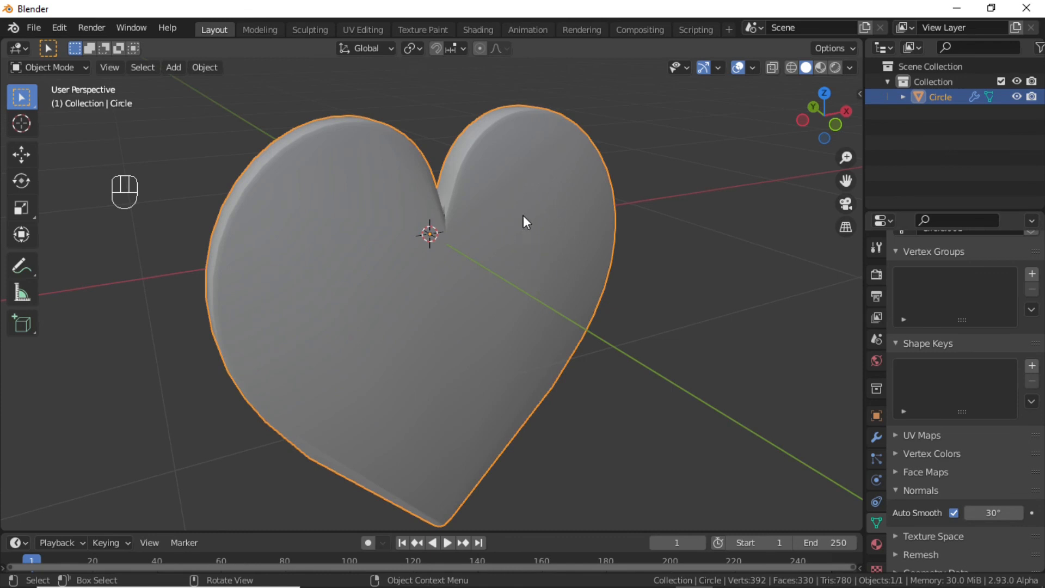
pyautogui.moveTo(557, 248)
pyautogui.mouseDown(button='middle')
pyautogui.moveTo(583, 280)
pyautogui.moveTo(642, 270)
pyautogui.moveTo(704, 194)
pyautogui.moveTo(769, 271)
pyautogui.moveTo(629, 312)
pyautogui.moveTo(551, 234)
pyautogui.mouseUp(button='middle')
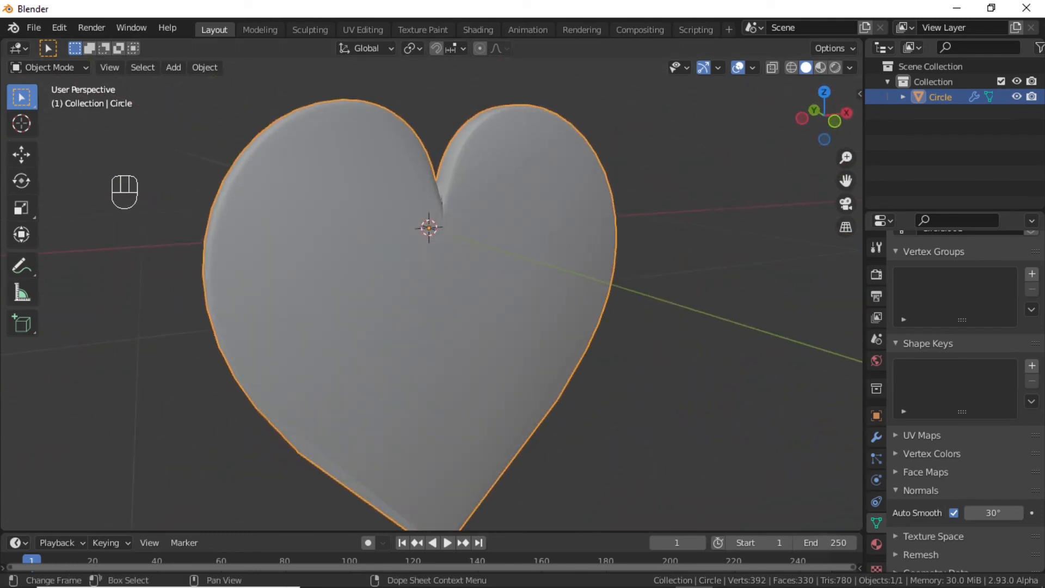